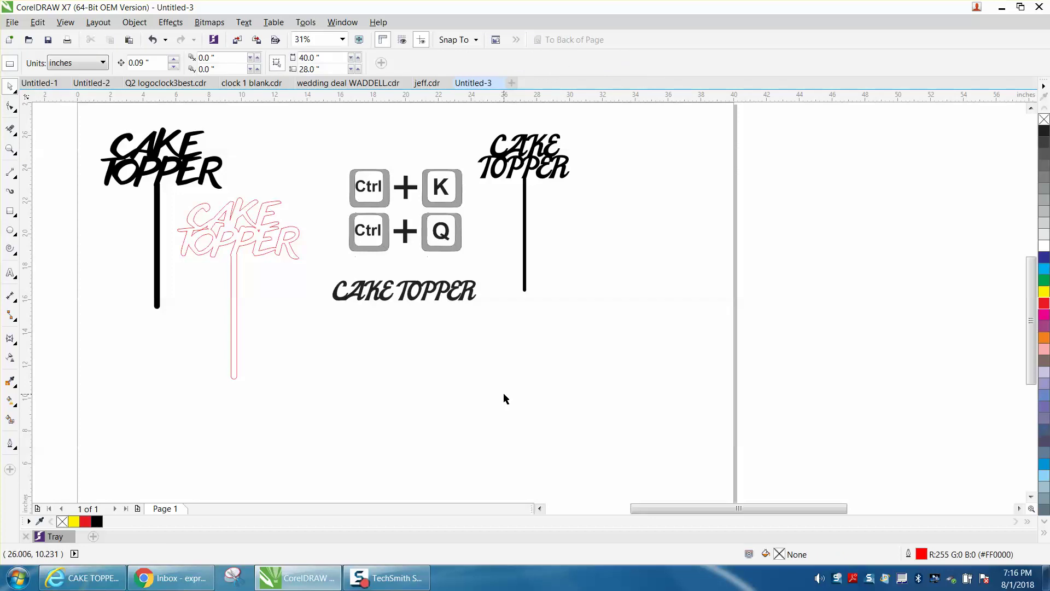
Raise the plain black CAKE TOPPER text slightly, just under the Ctrl+K and Ctrl+Q graphics.
{"action": "left_click", "coordinate": [9, 149]}
{"action": "left_click_drag", "start_coordinate": [87, 125], "coordinate": [326, 287]}
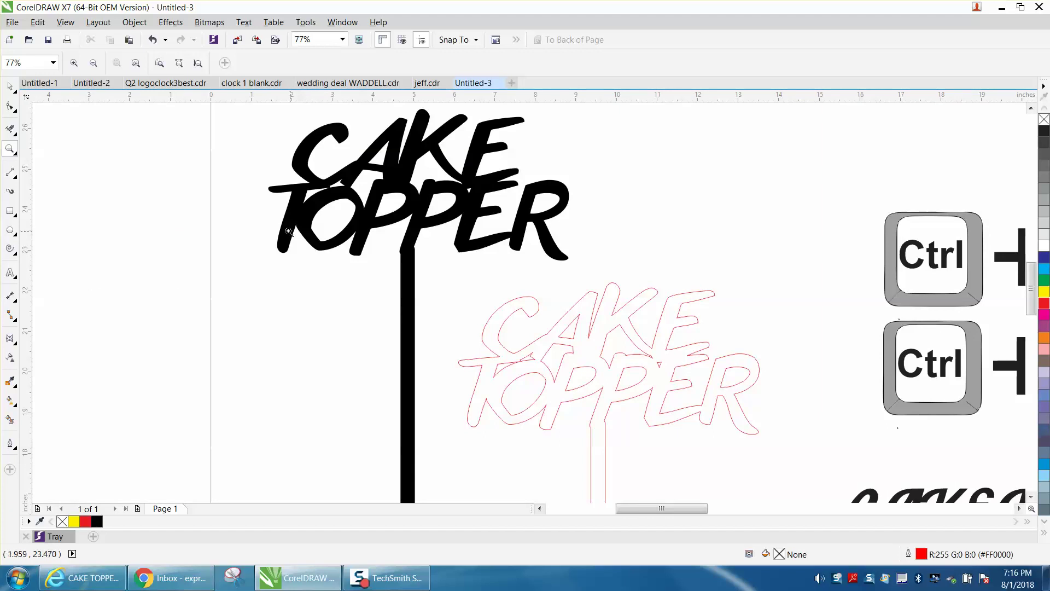
{"action": "scroll", "coordinate": [287, 232], "scroll_direction": "down", "scroll_amount": 1}
{"action": "scroll", "coordinate": [263, 200], "scroll_direction": "down", "scroll_amount": 1}
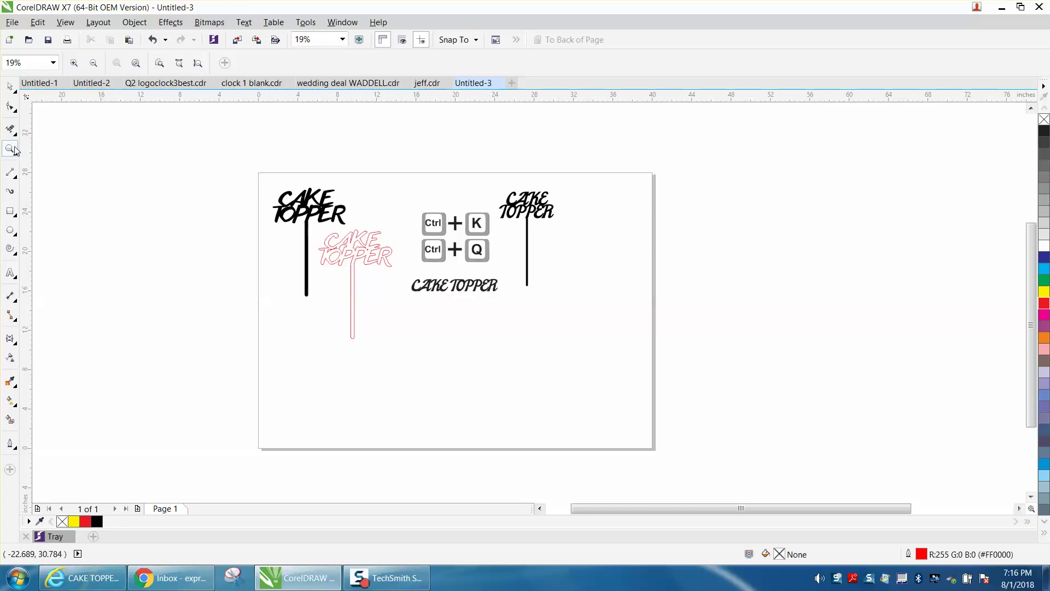
{"action": "left_click_drag", "start_coordinate": [387, 210], "coordinate": [622, 358]}
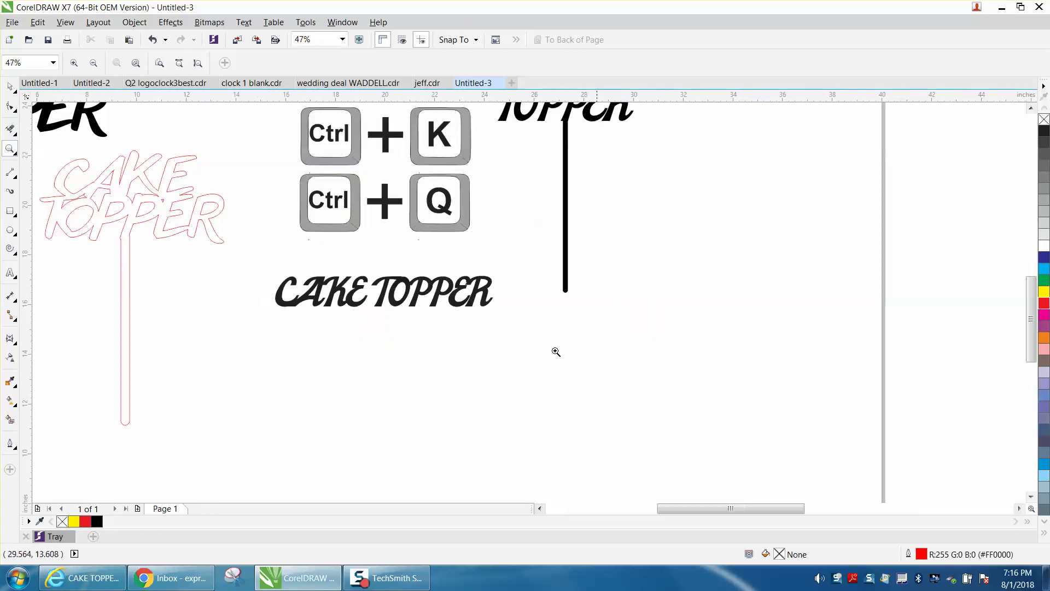
{"action": "key", "text": "space"}
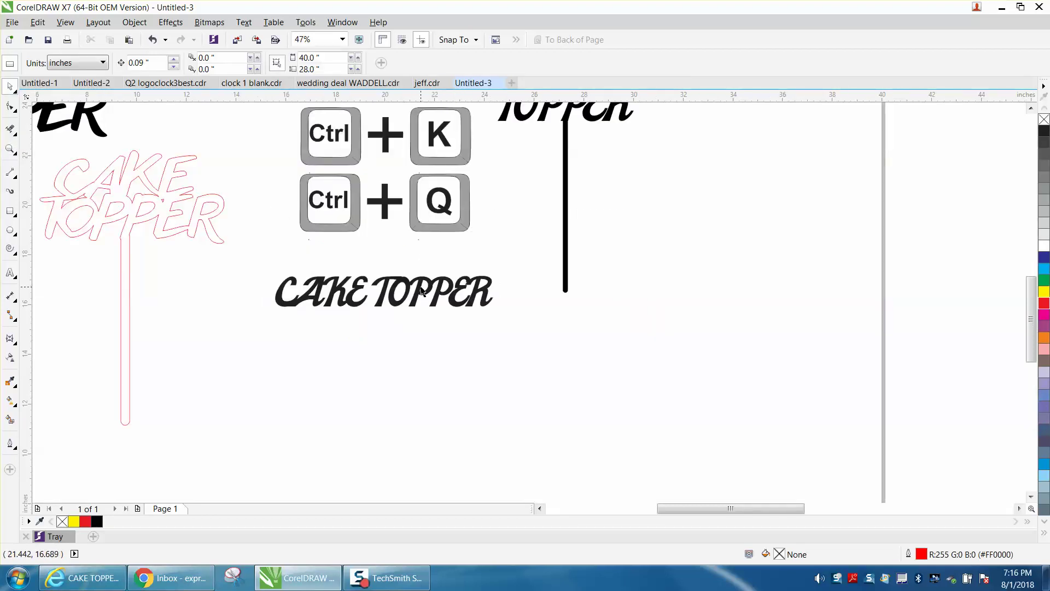
{"action": "left_click_drag", "start_coordinate": [423, 286], "coordinate": [422, 273]}
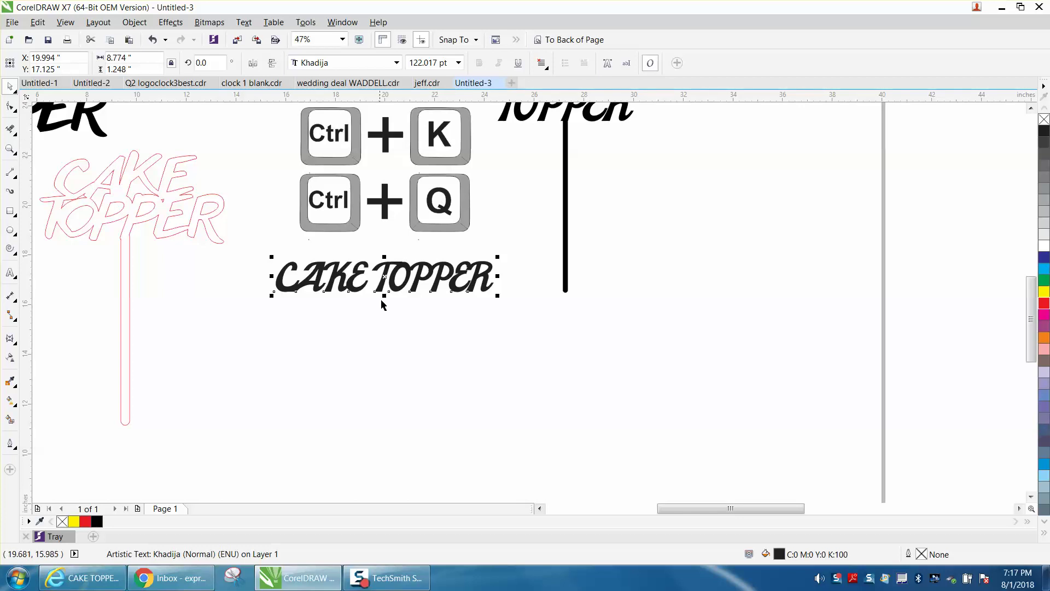
Remove the CAKE TOPPER text's fill and give it a red hairline outline.
{"action": "left_click", "coordinate": [10, 149]}
{"action": "left_click_drag", "start_coordinate": [252, 251], "coordinate": [520, 311]}
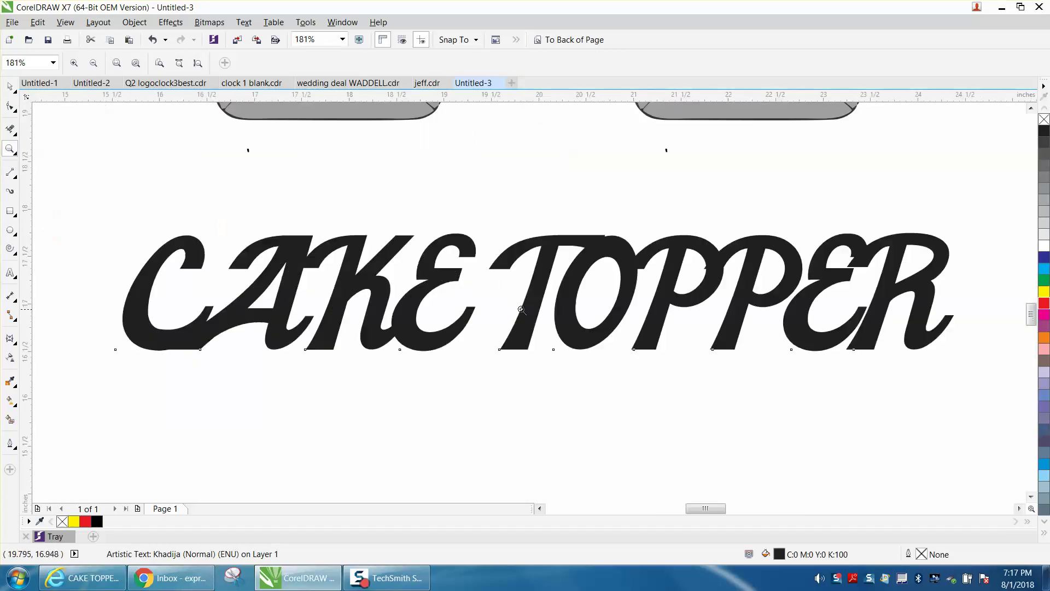
{"action": "right_click", "coordinate": [749, 254]}
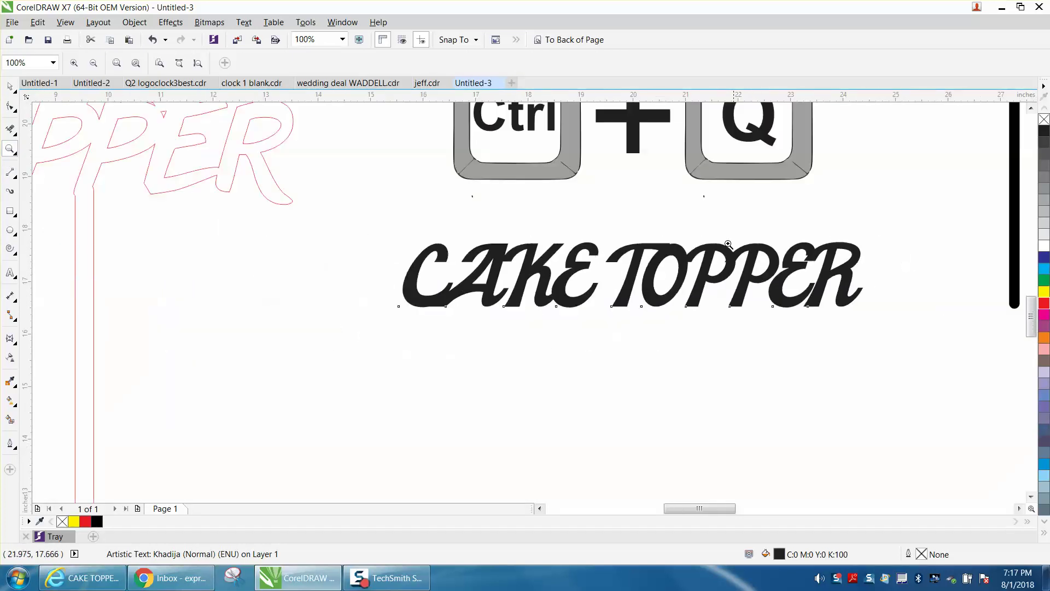
{"action": "left_click", "coordinate": [10, 86]}
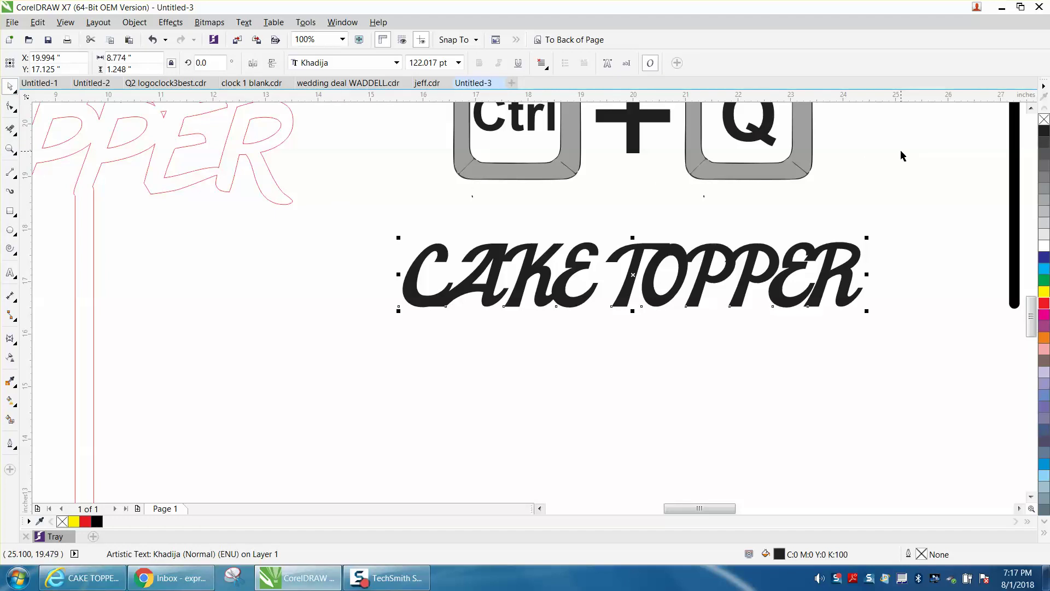
{"action": "left_click", "coordinate": [1043, 119]}
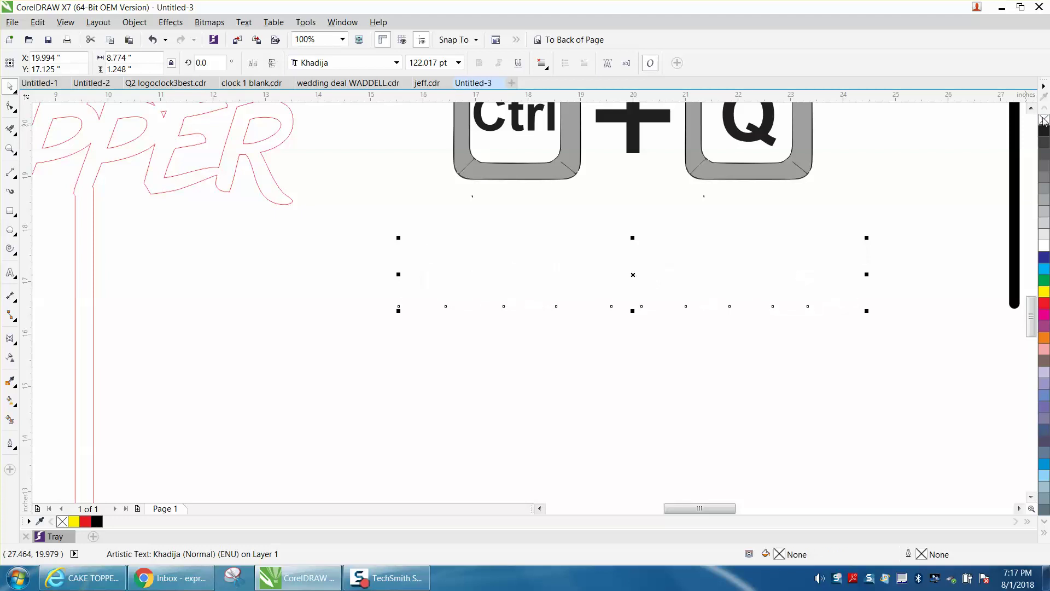
{"action": "right_click", "coordinate": [1042, 304]}
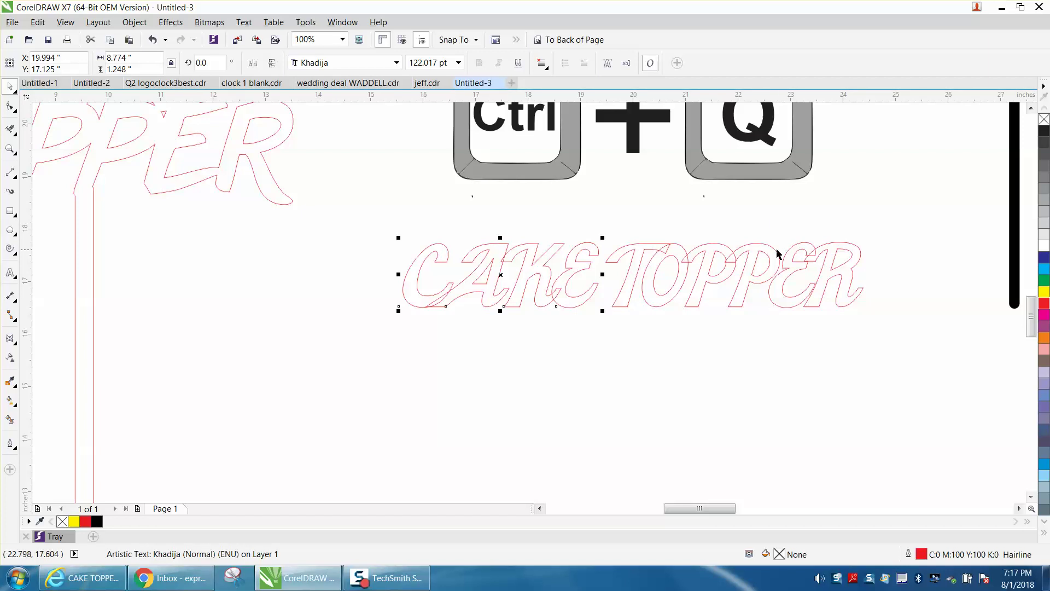
Try nudging the letter E of CAKE against TOPPER, then undo the move.
{"action": "left_click", "coordinate": [740, 256]}
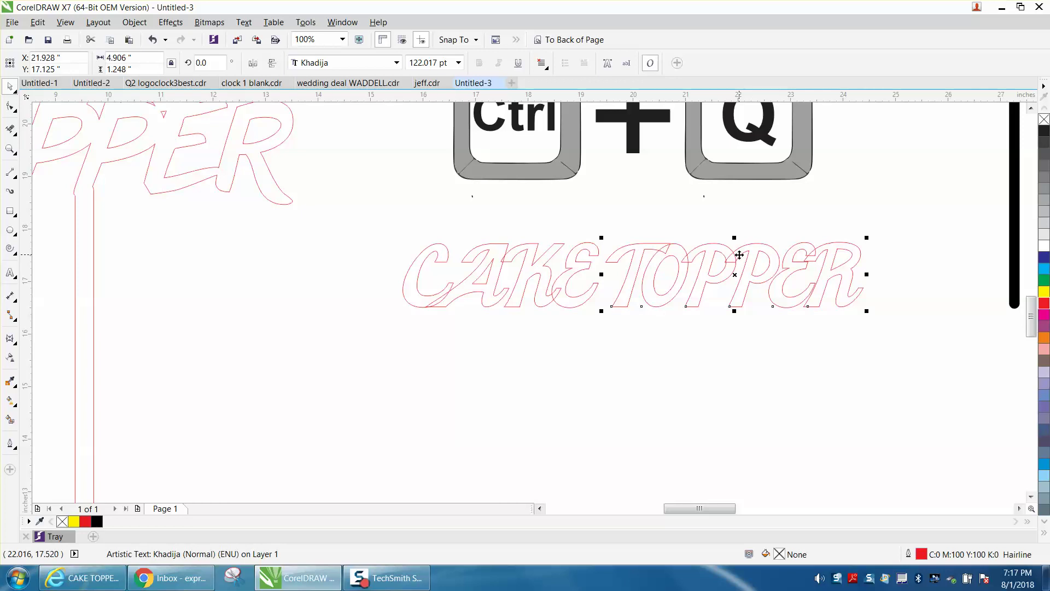
{"action": "left_click", "coordinate": [538, 242]}
{"action": "key", "text": "Tab"}
{"action": "mouse_move", "coordinate": [583, 271]}
{"action": "left_mouse_down"}
{"action": "mouse_move", "coordinate": [581, 300]}
{"action": "mouse_move", "coordinate": [588, 272]}
{"action": "left_mouse_up"}
{"action": "left_click", "coordinate": [153, 40]}
Convert all the CAKE TOPPER letters to curves with Ctrl+Q and browse the Object shaping commands.
{"action": "left_click_drag", "start_coordinate": [377, 221], "coordinate": [918, 362]}
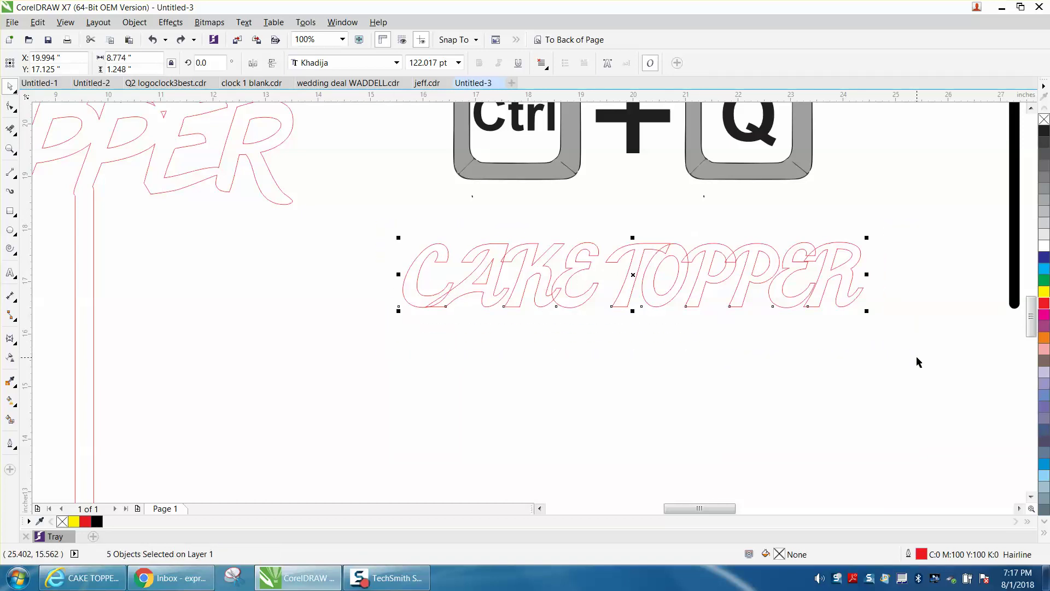
{"action": "key", "text": "ctrl+q"}
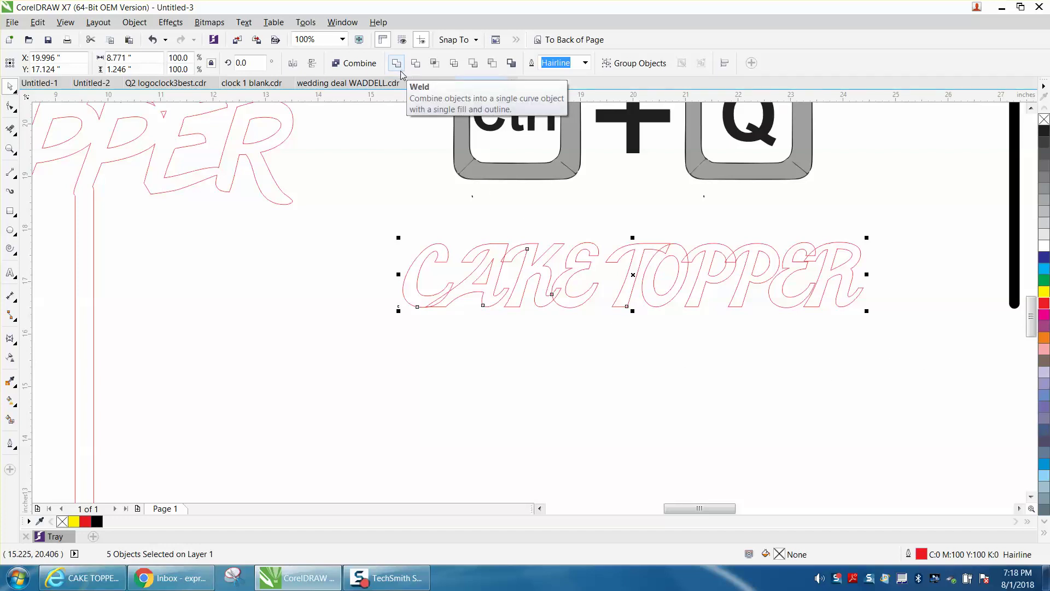
{"action": "left_click", "coordinate": [153, 39]}
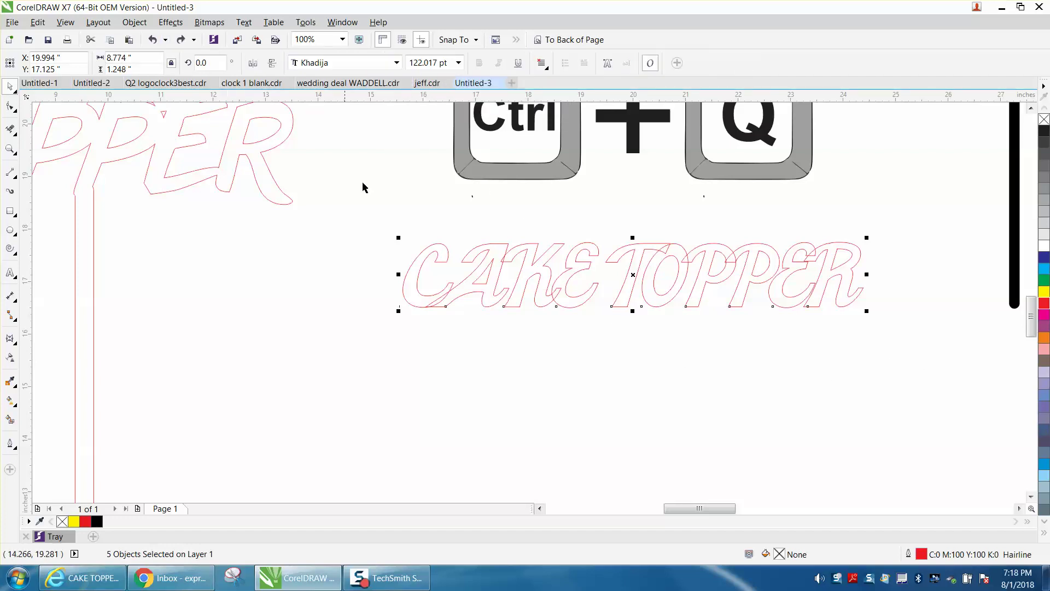
{"action": "left_click_drag", "start_coordinate": [377, 227], "coordinate": [913, 355]}
{"action": "key", "text": "ctrl+q"}
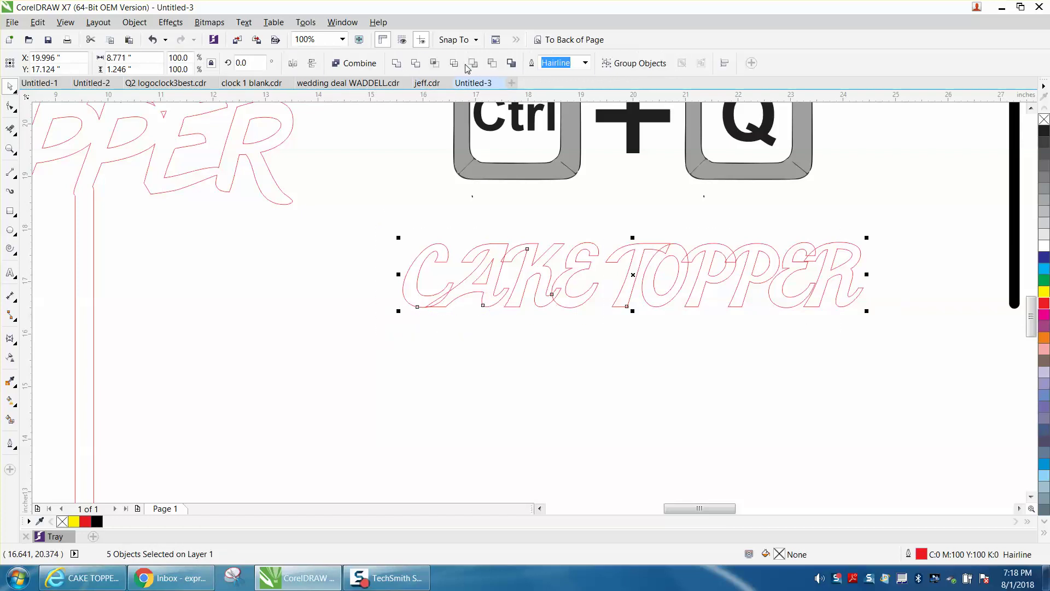
{"action": "left_click", "coordinate": [136, 24]}
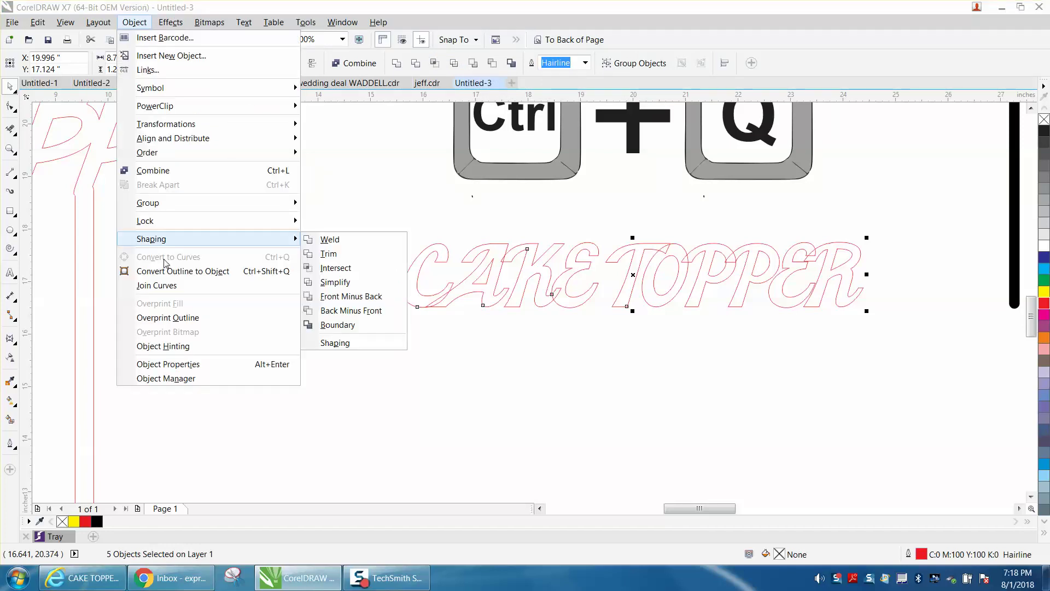
{"action": "left_click", "coordinate": [364, 196]}
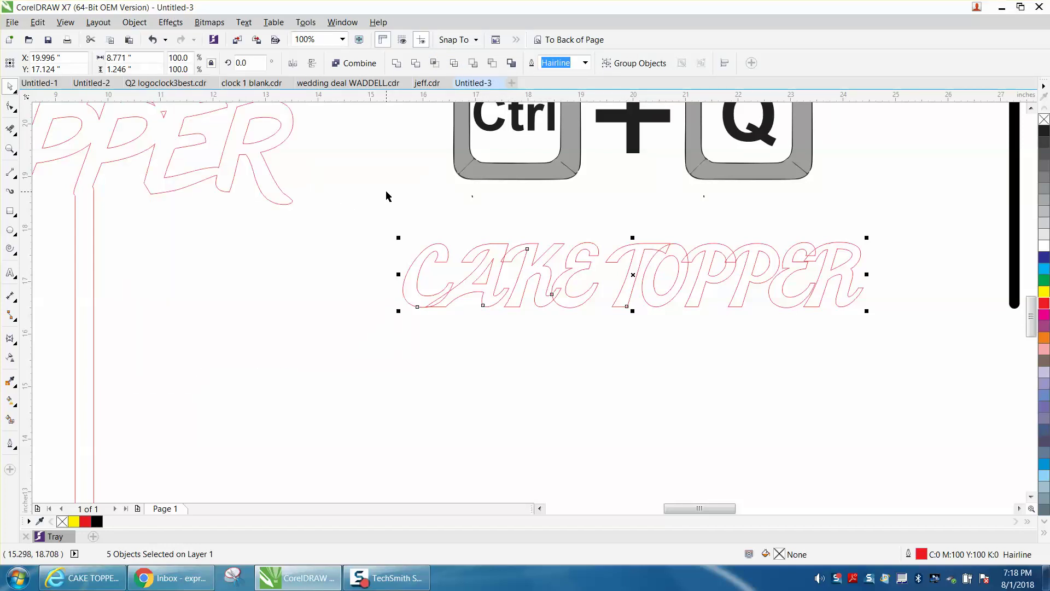
Combine the CAKE letters and the TOPPER letters each into a single curve.
{"action": "left_click", "coordinate": [464, 213]}
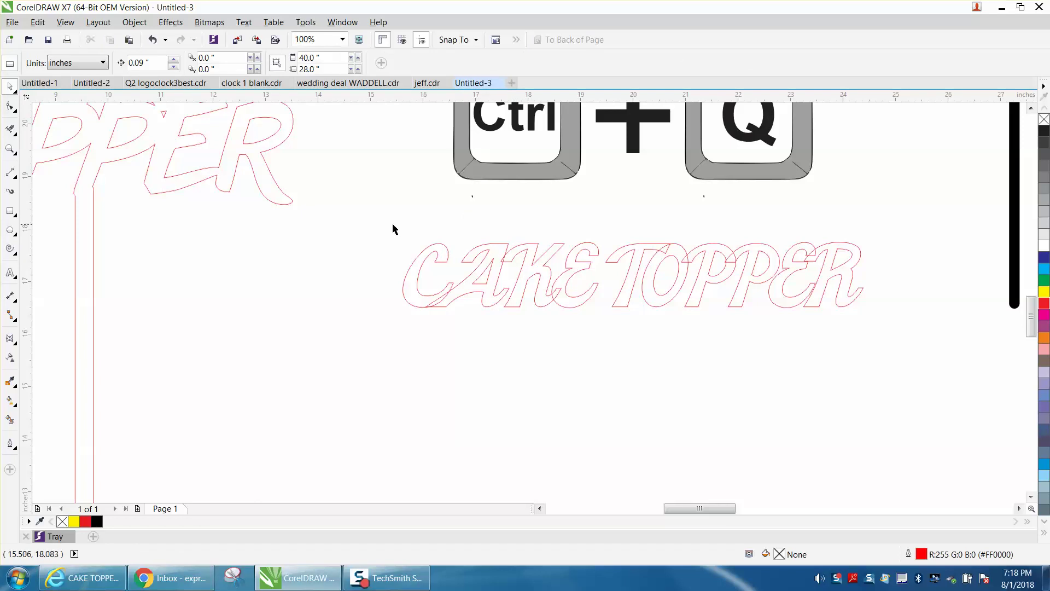
{"action": "left_click_drag", "start_coordinate": [392, 225], "coordinate": [604, 331]}
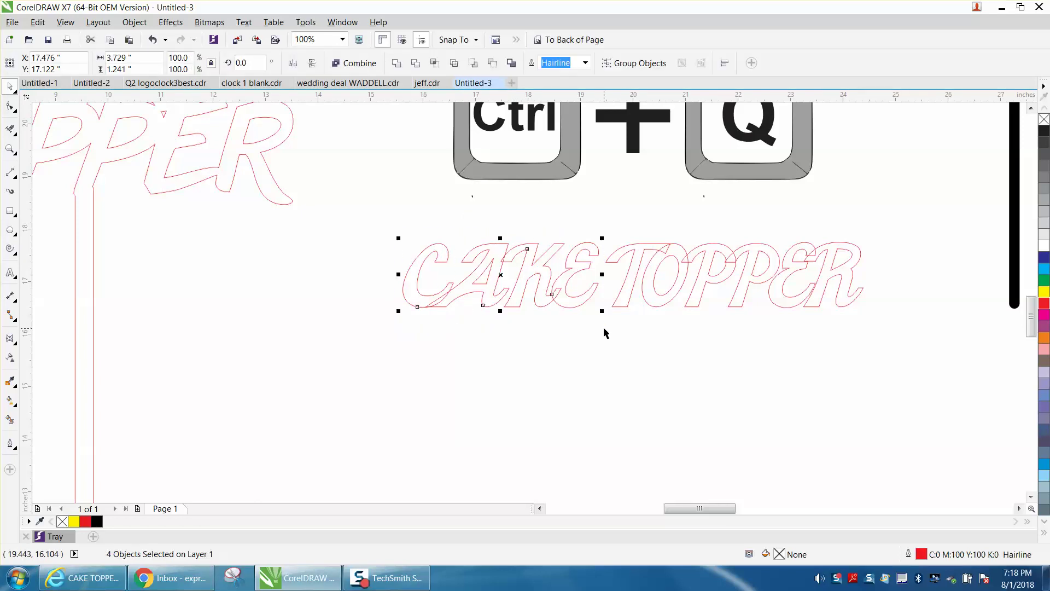
{"action": "left_click", "coordinate": [354, 63]}
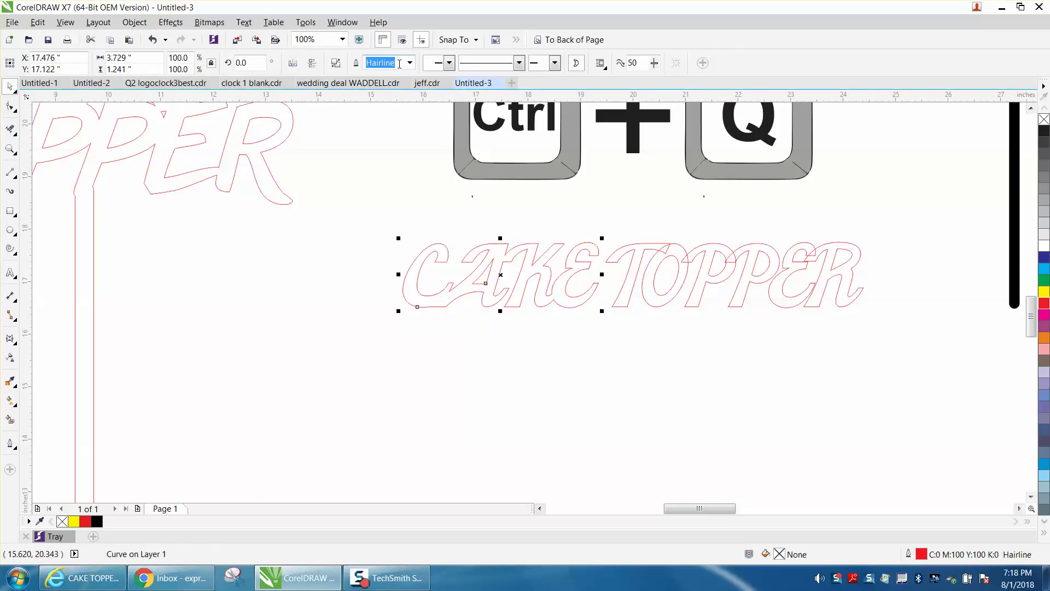
{"action": "left_click_drag", "start_coordinate": [602, 224], "coordinate": [873, 342]}
{"action": "key", "text": "ctrl+l"}
Break the TOPPER curve apart with Ctrl+K, then recombine the pieces with Ctrl+L.
{"action": "left_click_drag", "start_coordinate": [603, 220], "coordinate": [882, 343]}
{"action": "left_click", "coordinate": [703, 294]}
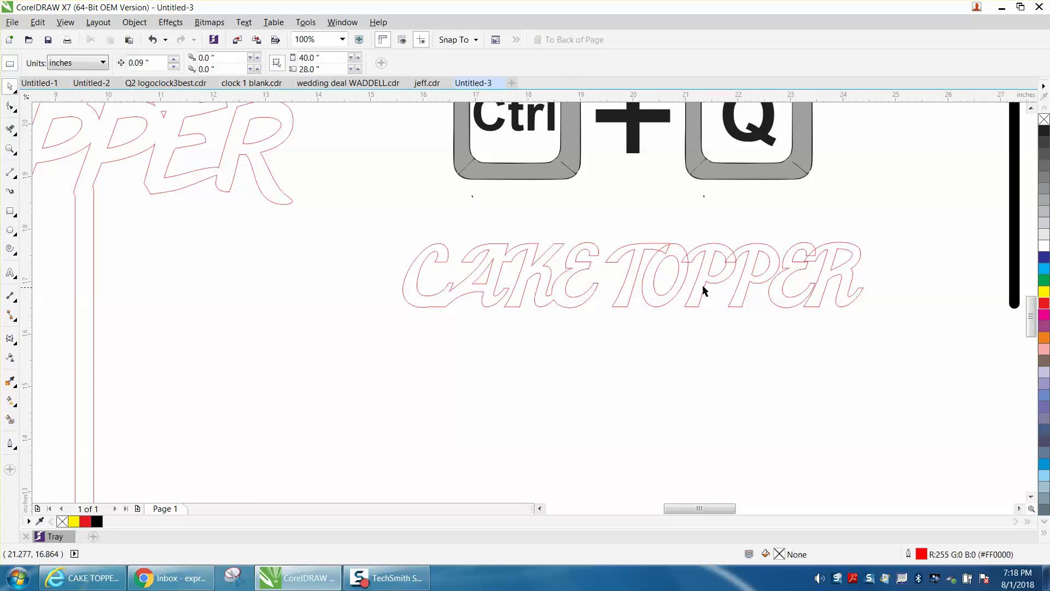
{"action": "left_click", "coordinate": [704, 281]}
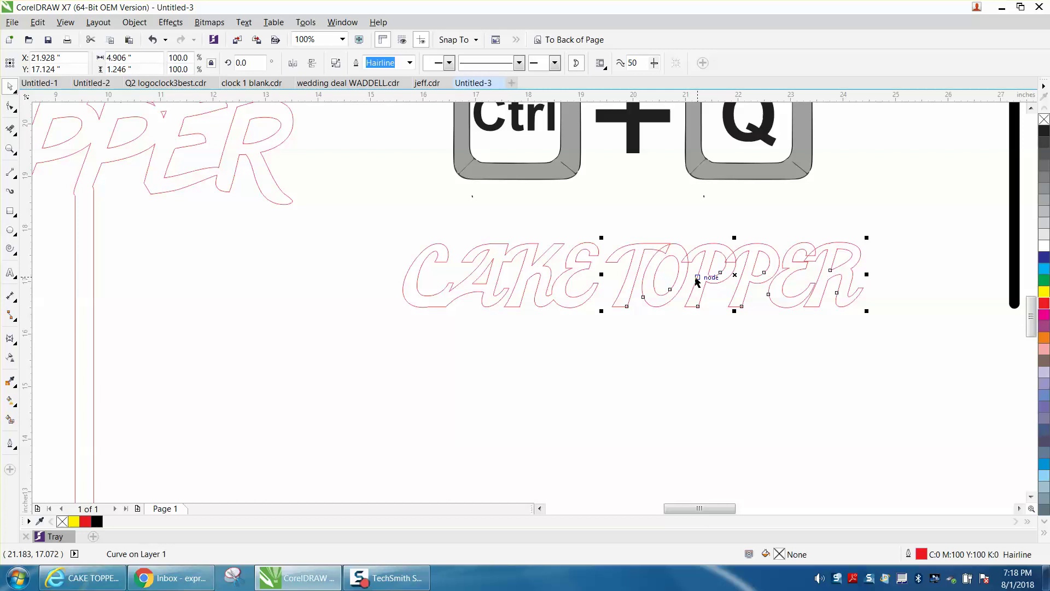
{"action": "key", "text": "ctrl+k"}
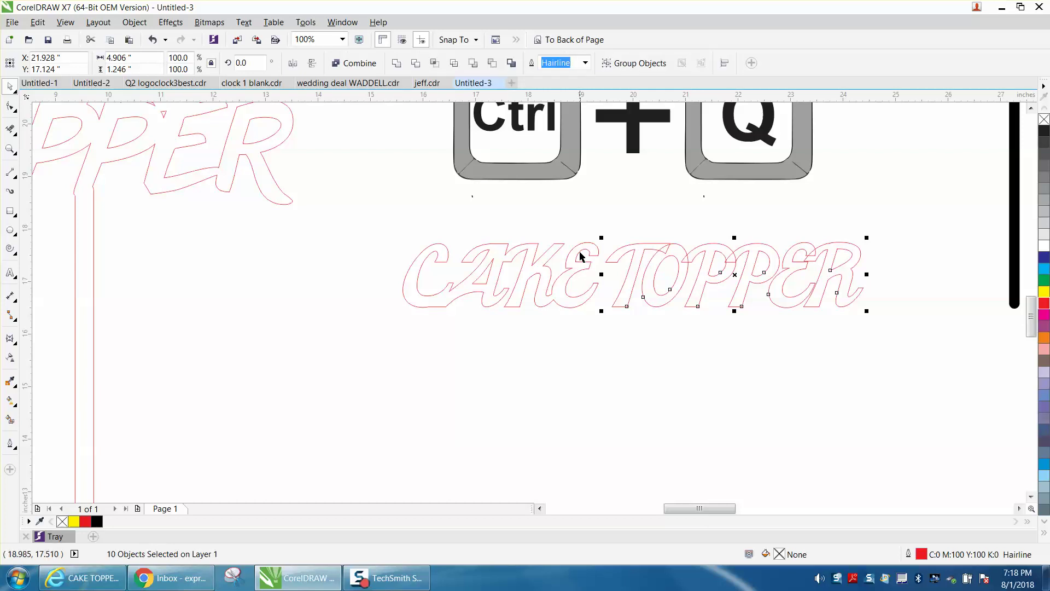
{"action": "left_click_drag", "start_coordinate": [600, 223], "coordinate": [877, 345]}
{"action": "key", "text": "ctrl+l"}
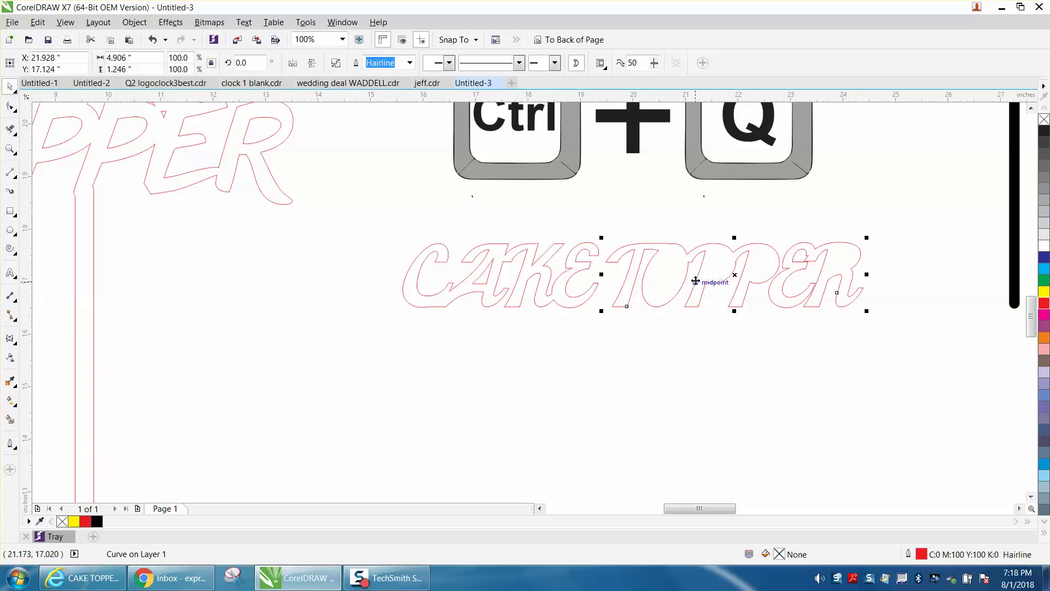
Undo the combines until CAKE TOPPER is editable Khadija text again.
{"action": "left_click", "coordinate": [155, 40]}
{"action": "key", "text": "ctrl+l"}
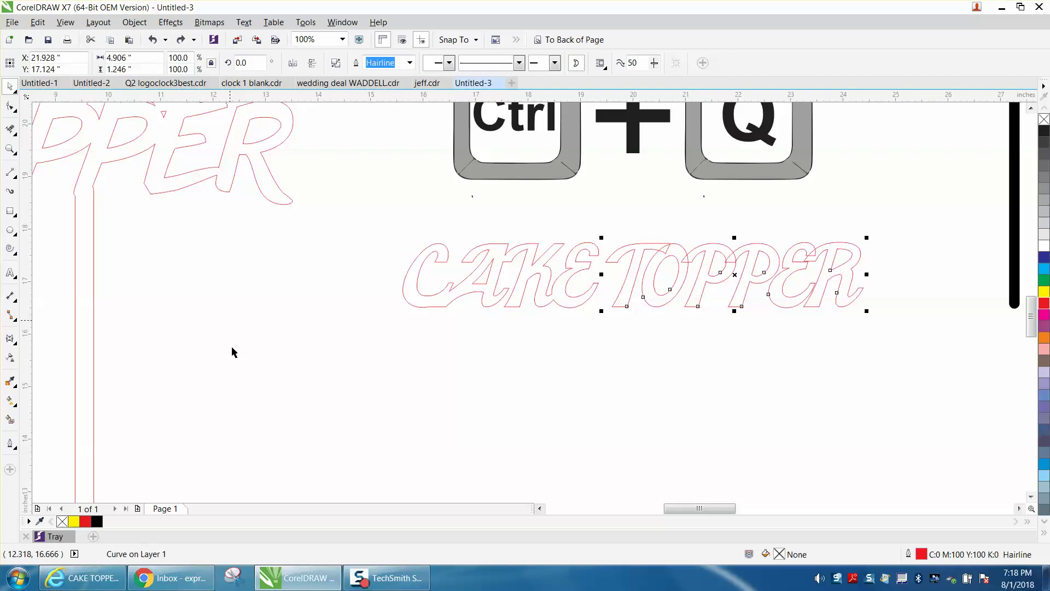
{"action": "left_click", "coordinate": [156, 41]}
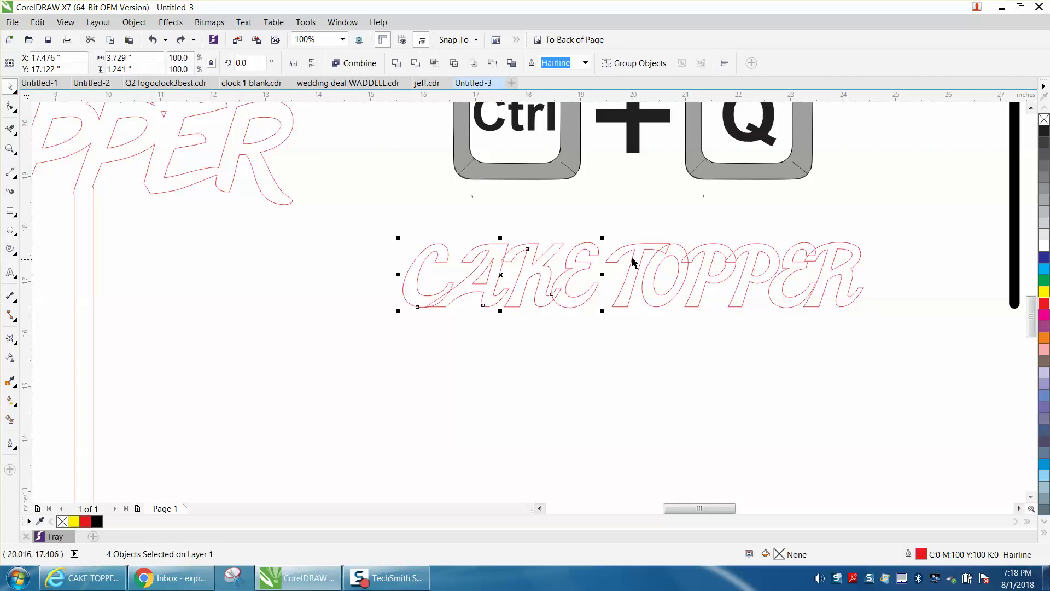
{"action": "key", "text": "ctrl+l"}
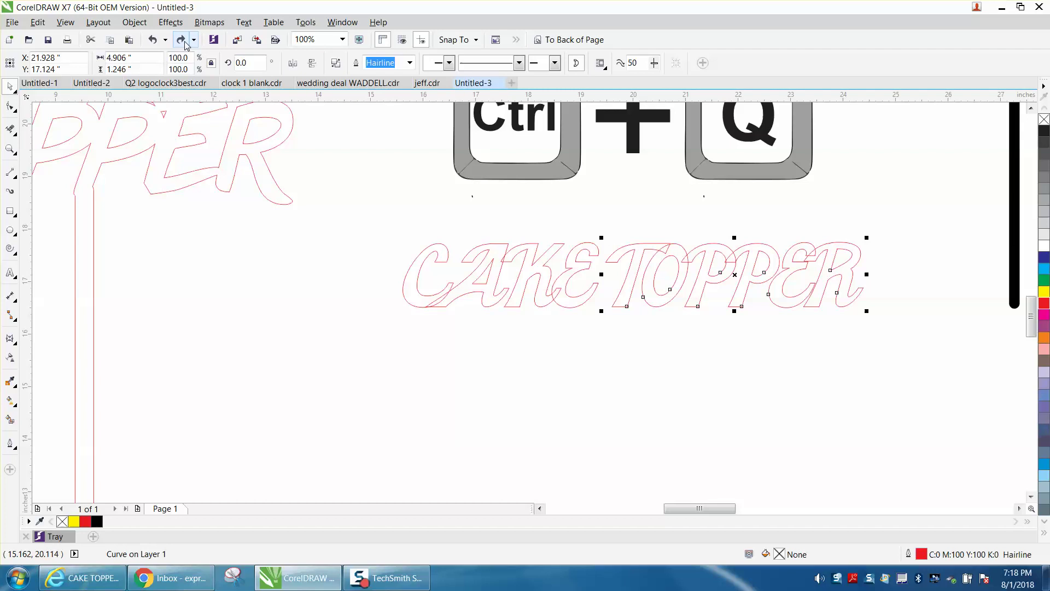
{"action": "left_click", "coordinate": [157, 42]}
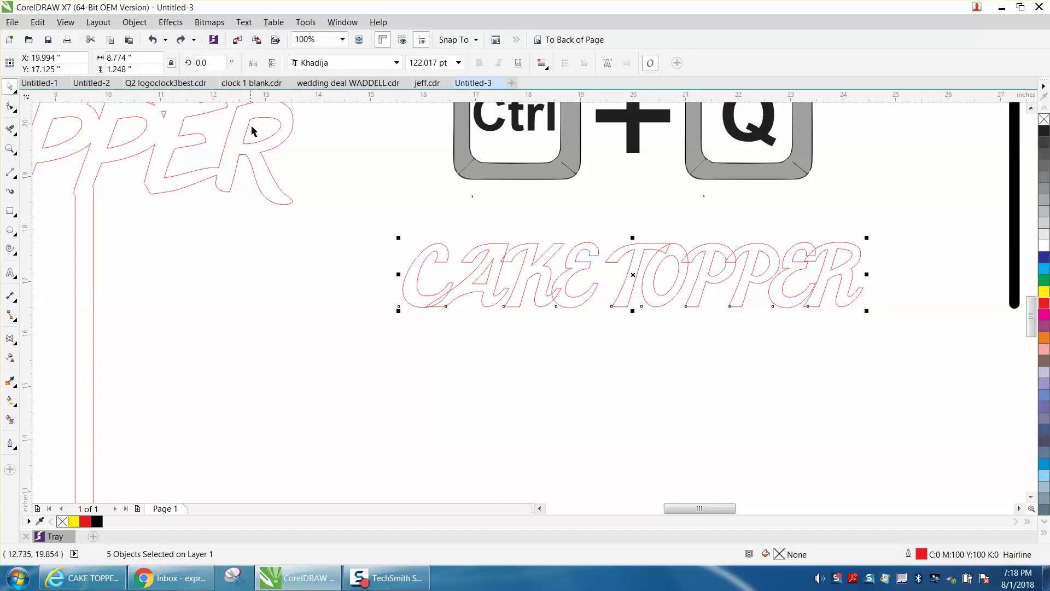
{"action": "left_click", "coordinate": [394, 201]}
Convert the TOPPER letters to curves and combine them into one curve.
{"action": "left_click", "coordinate": [645, 255]}
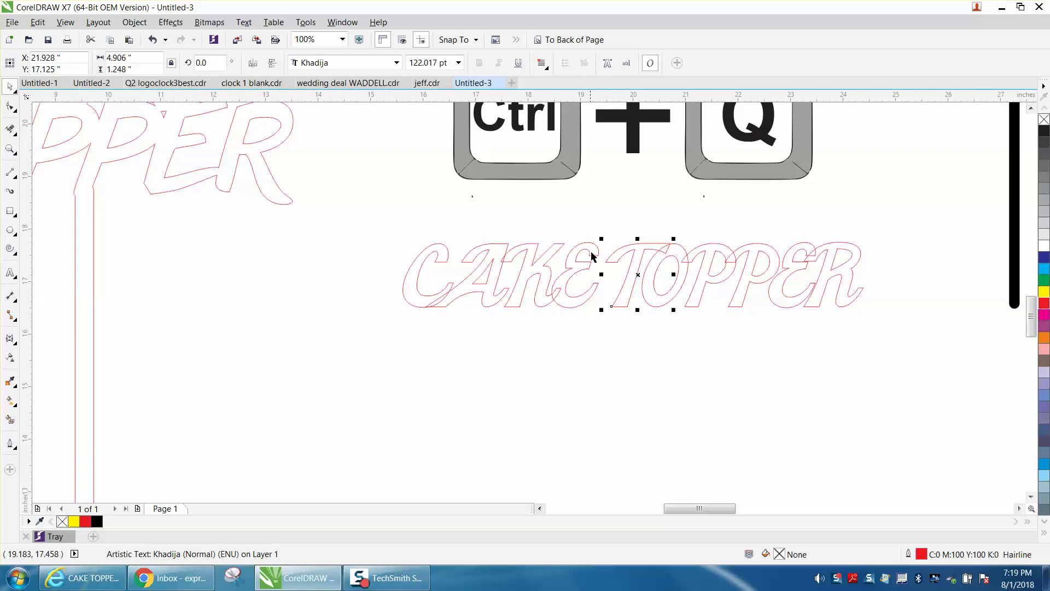
{"action": "left_click_drag", "start_coordinate": [611, 227], "coordinate": [899, 332]}
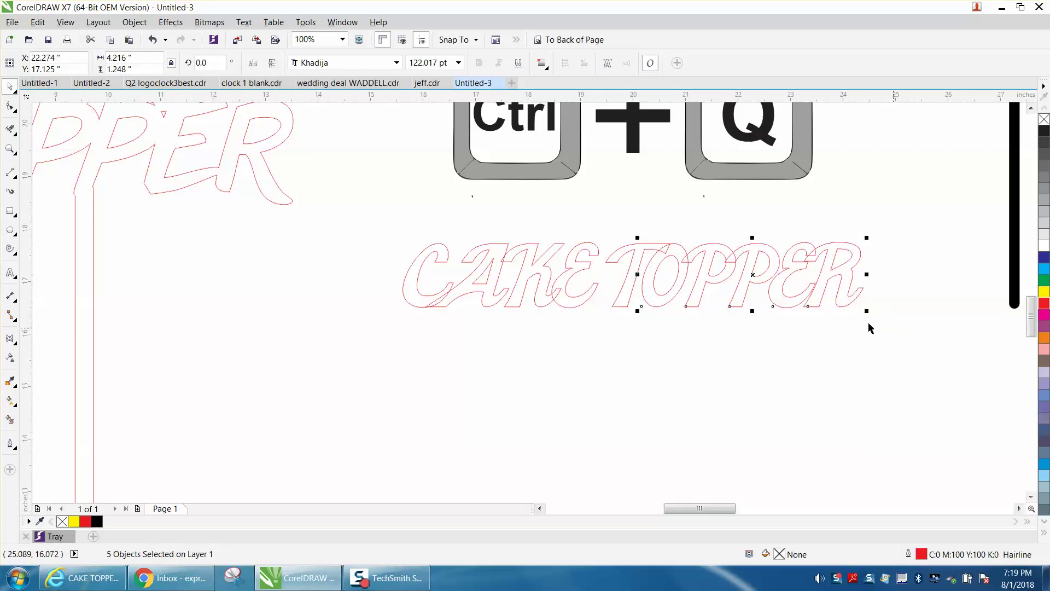
{"action": "left_click_drag", "start_coordinate": [591, 228], "coordinate": [906, 329]}
{"action": "key", "text": "ctrl+q"}
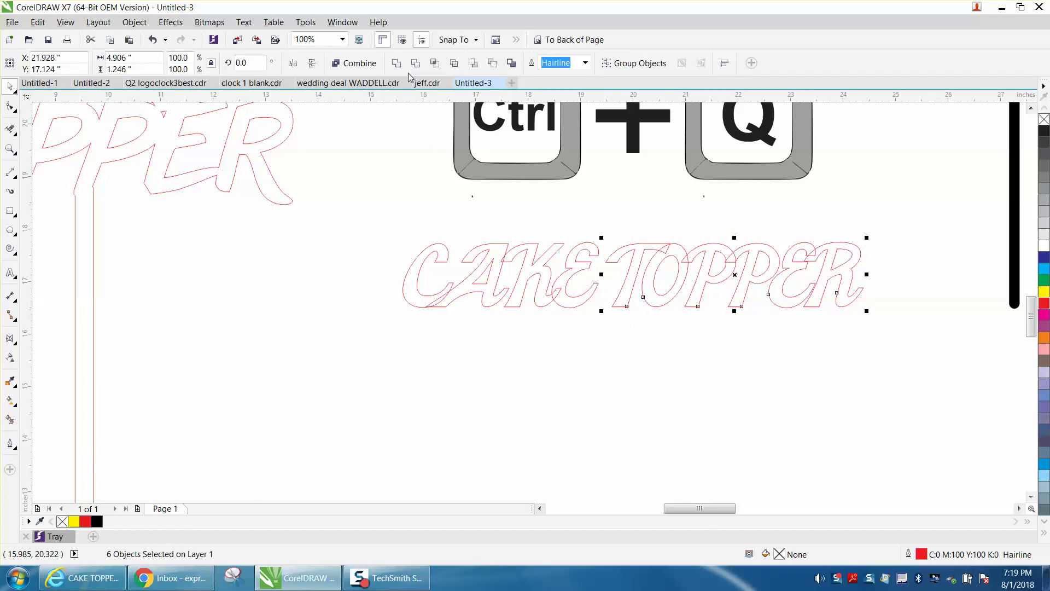
{"action": "left_click", "coordinate": [354, 63]}
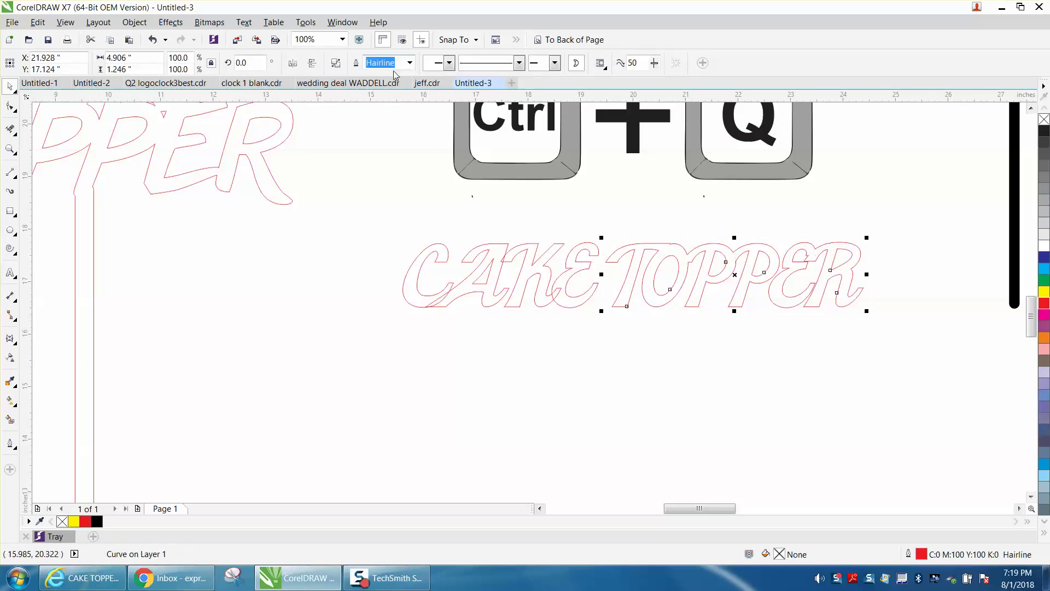
Convert the CAKE letters to curves, combine them, and select the TOPPER word.
{"action": "left_click", "coordinate": [426, 249]}
{"action": "left_click_drag", "start_coordinate": [389, 213], "coordinate": [608, 331]}
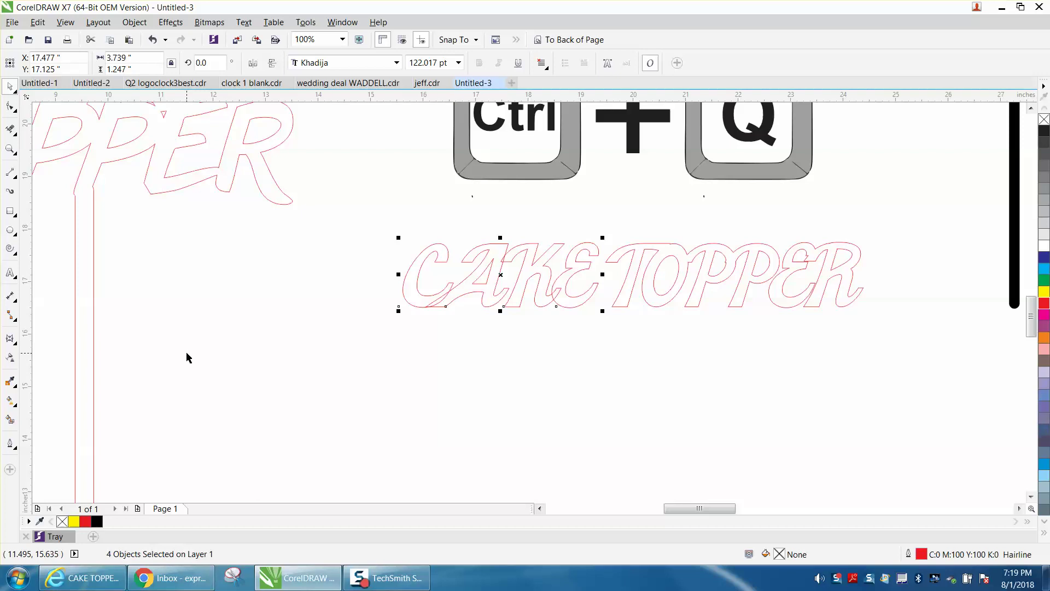
{"action": "key", "text": "ctrl+q"}
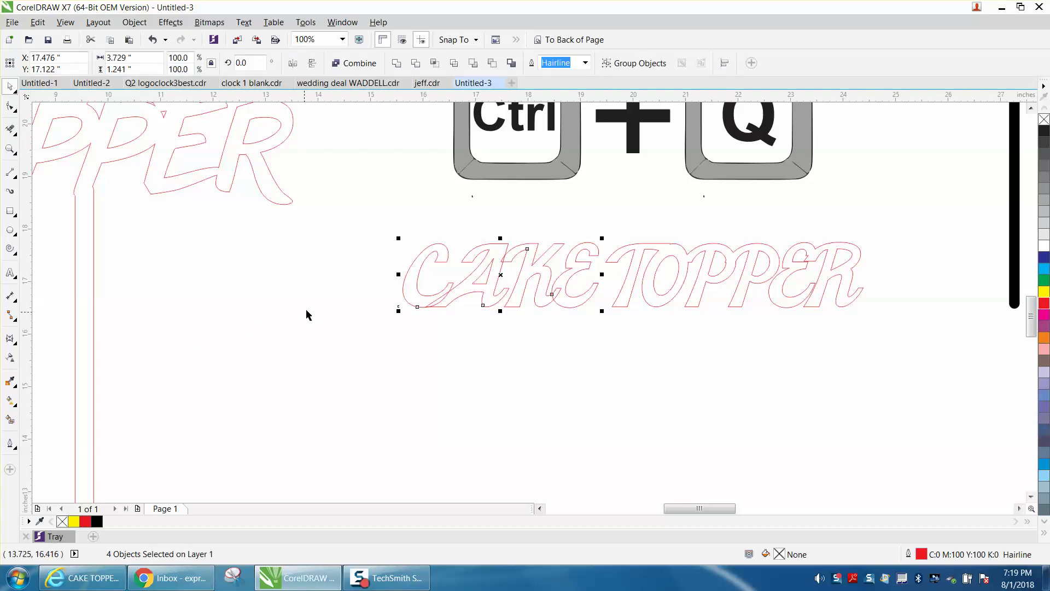
{"action": "key", "text": "ctrl+l"}
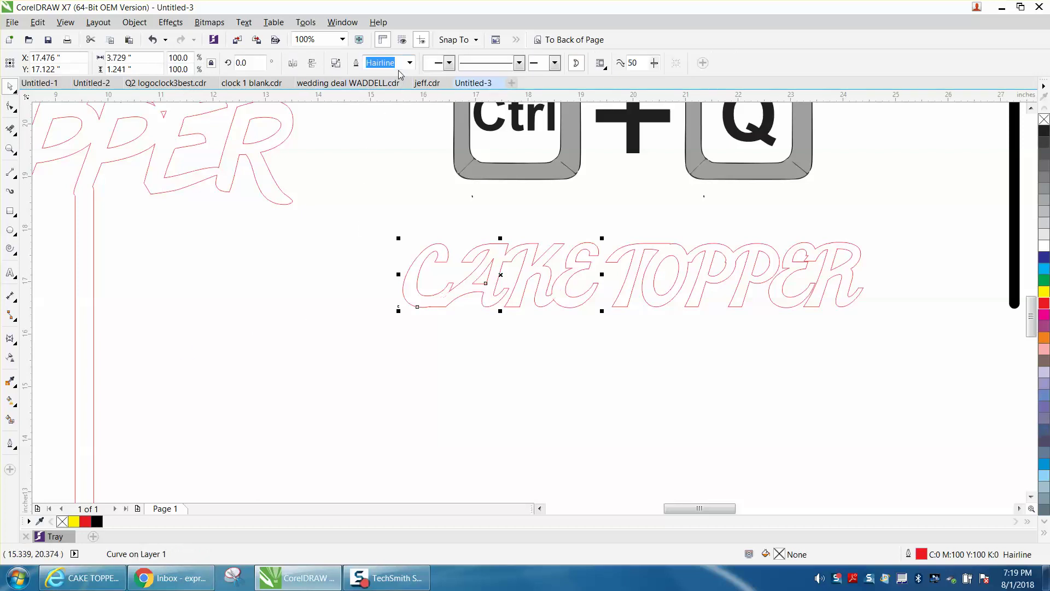
{"action": "left_click", "coordinate": [665, 261]}
Move TOPPER under CAKE, combine both into one curve, and centre it on the page.
{"action": "left_click_drag", "start_coordinate": [728, 278], "coordinate": [503, 337]}
{"action": "left_click_drag", "start_coordinate": [338, 218], "coordinate": [722, 404]}
{"action": "left_click", "coordinate": [398, 62]}
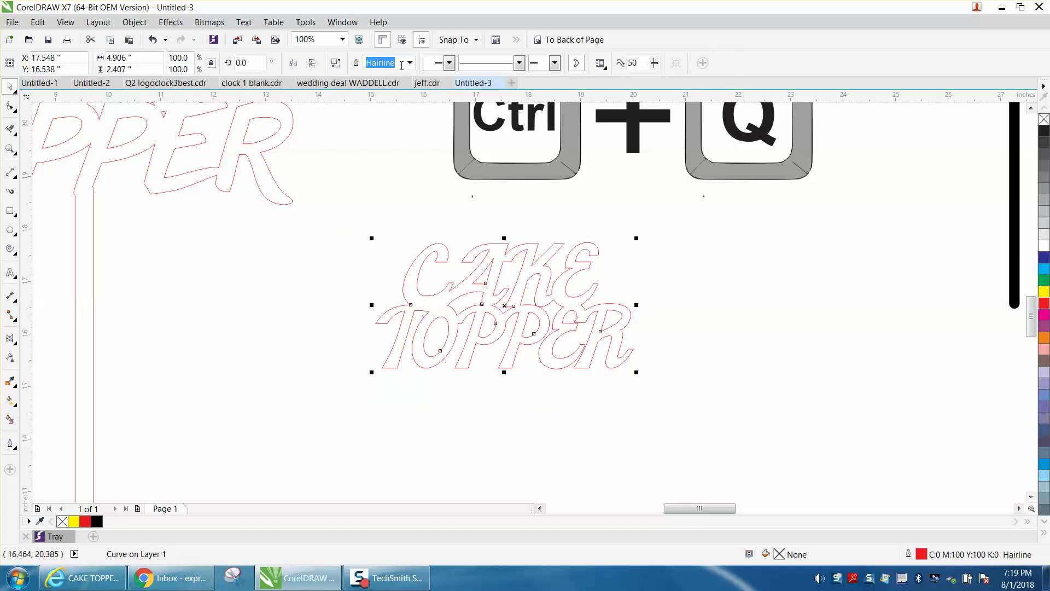
{"action": "scroll", "coordinate": [630, 294], "scroll_direction": "down", "scroll_amount": 2}
{"action": "scroll", "coordinate": [618, 274], "scroll_direction": "down", "scroll_amount": 2}
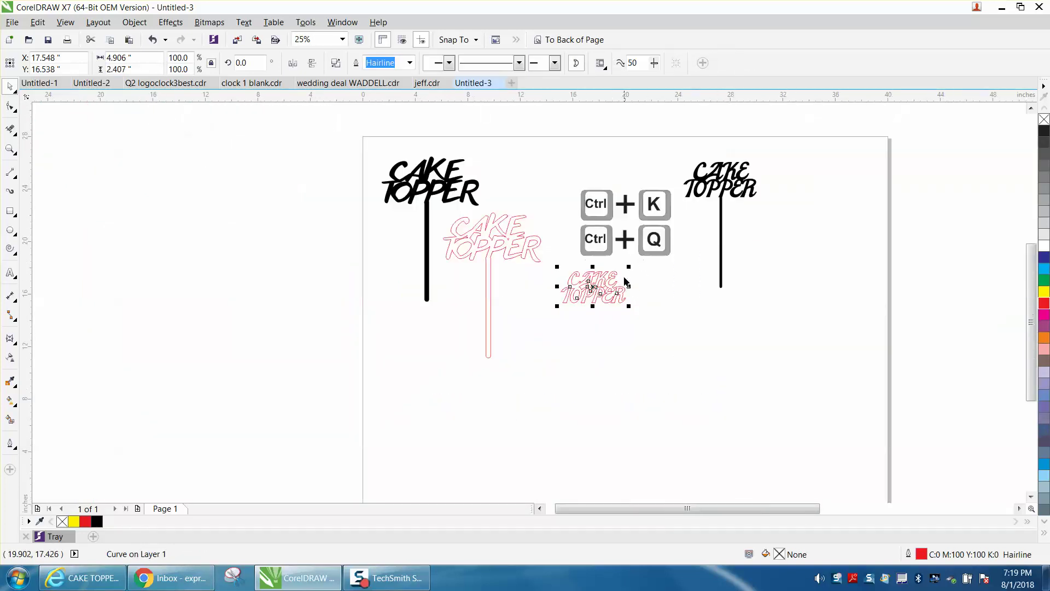
{"action": "key", "text": "p"}
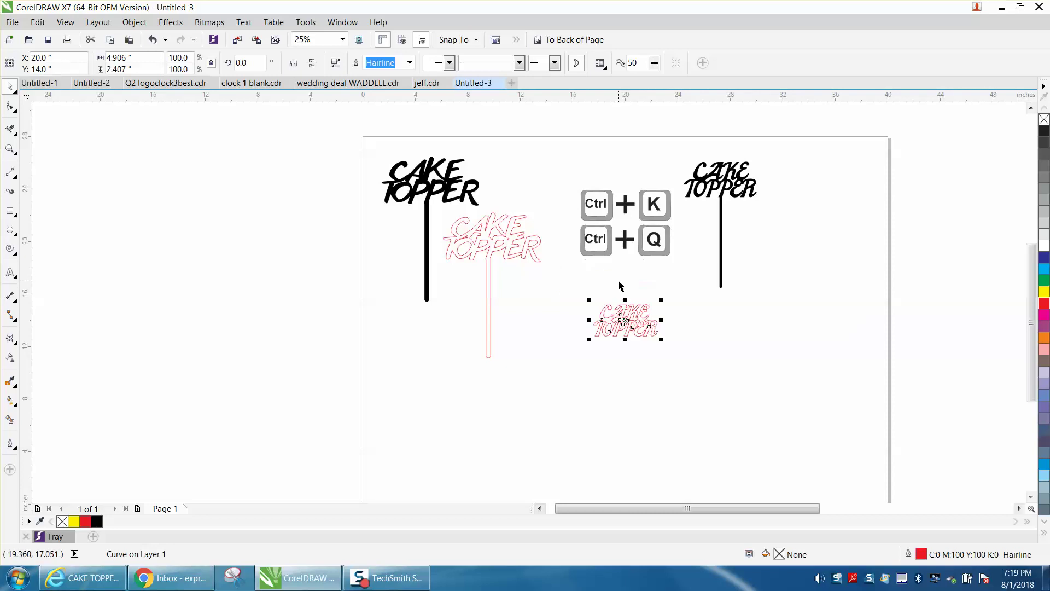
Draw a vertical red line to the left of the lettering.
{"action": "left_click", "coordinate": [10, 148]}
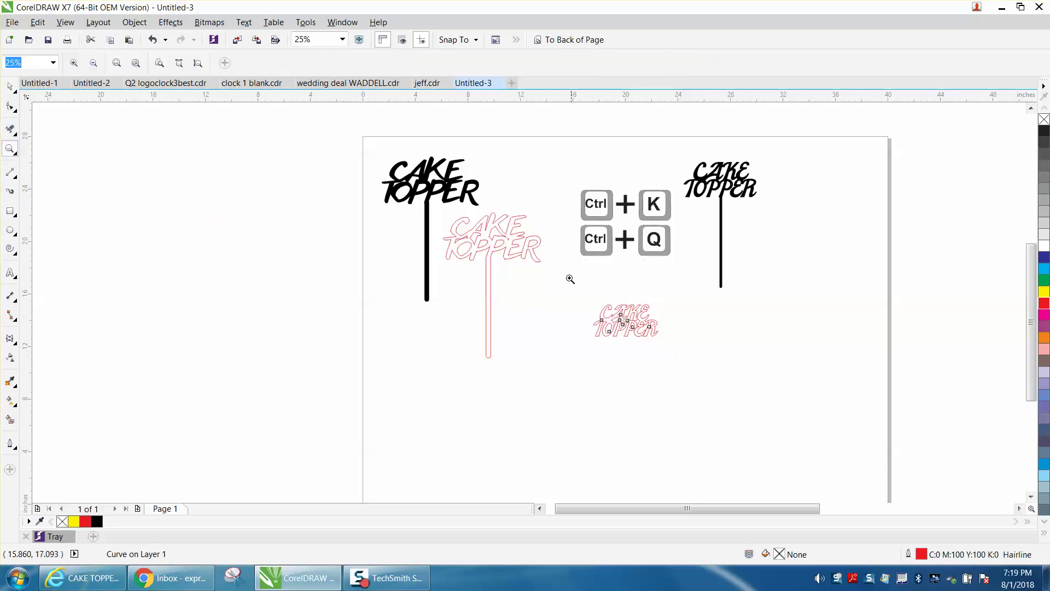
{"action": "left_click_drag", "start_coordinate": [563, 276], "coordinate": [769, 439]}
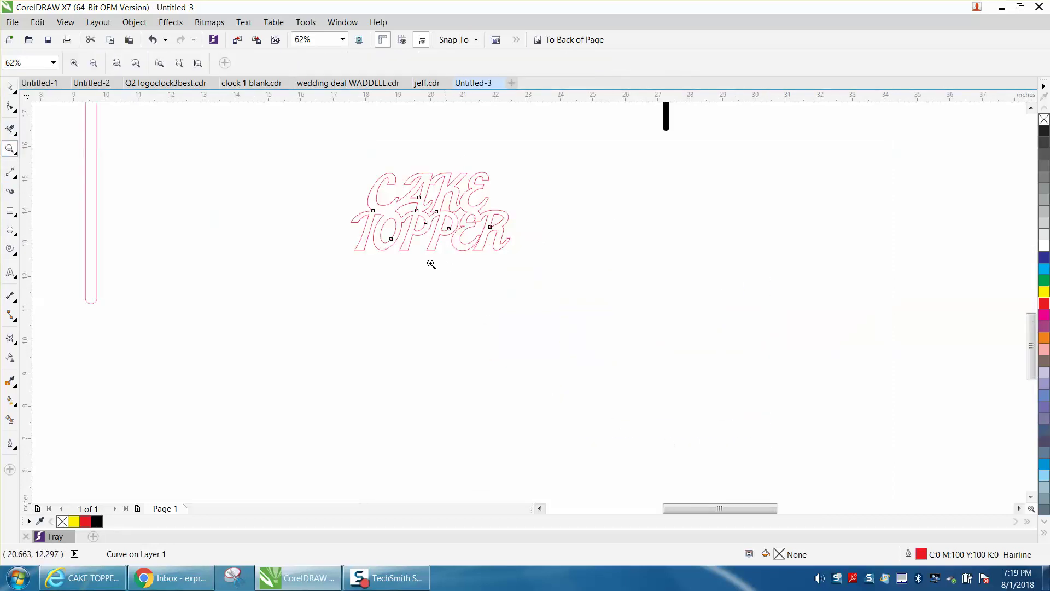
{"action": "left_click", "coordinate": [7, 176]}
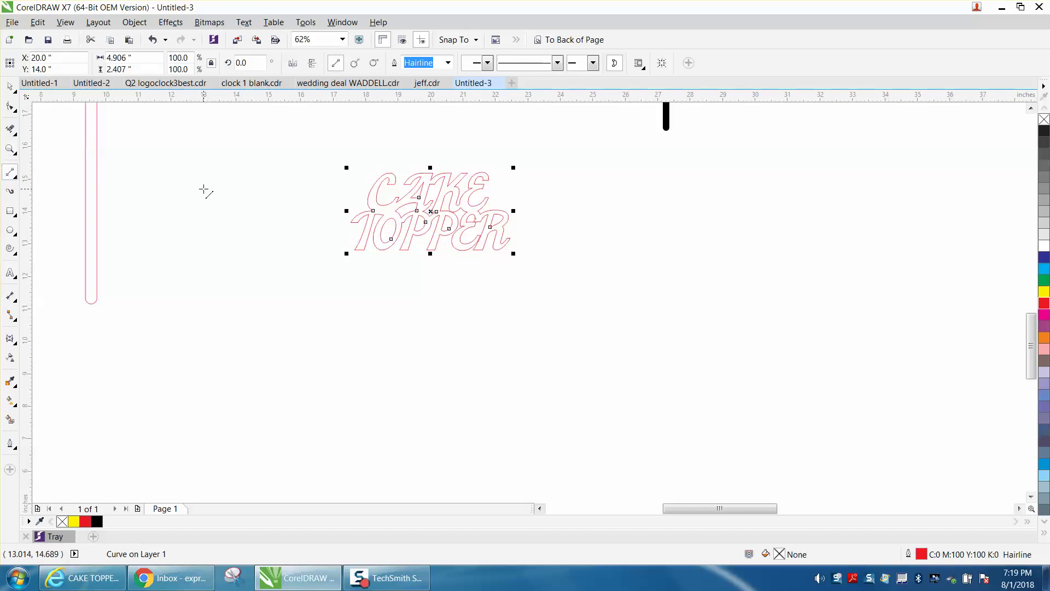
{"action": "left_click_drag", "start_coordinate": [203, 188], "coordinate": [206, 424]}
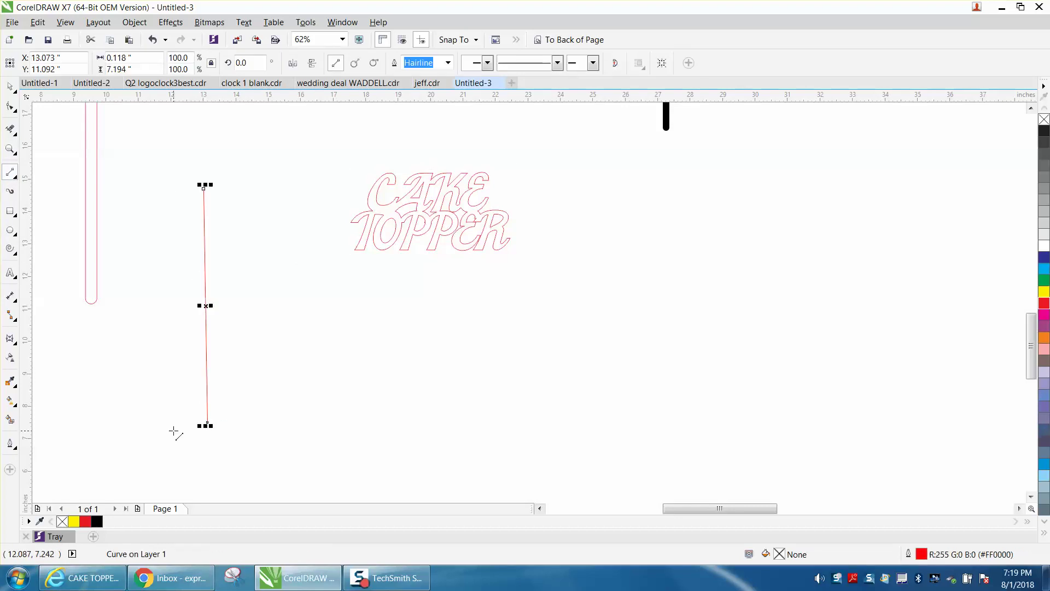
Replace the line with a tall thin rectangle stick and start rounding its corners.
{"action": "key", "text": "Delete"}
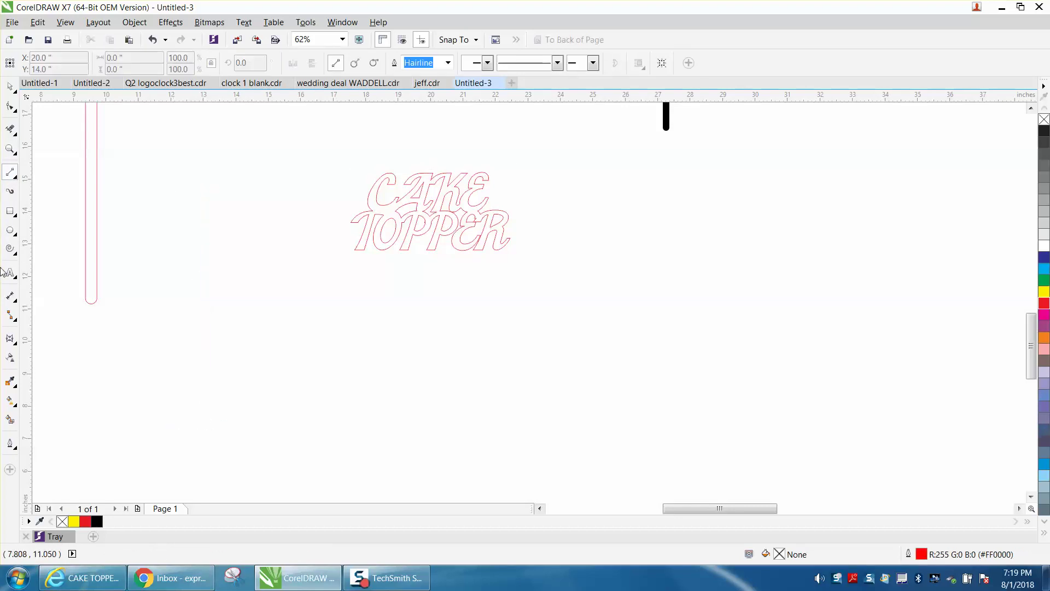
{"action": "left_click", "coordinate": [10, 211]}
{"action": "left_click_drag", "start_coordinate": [185, 209], "coordinate": [196, 451]}
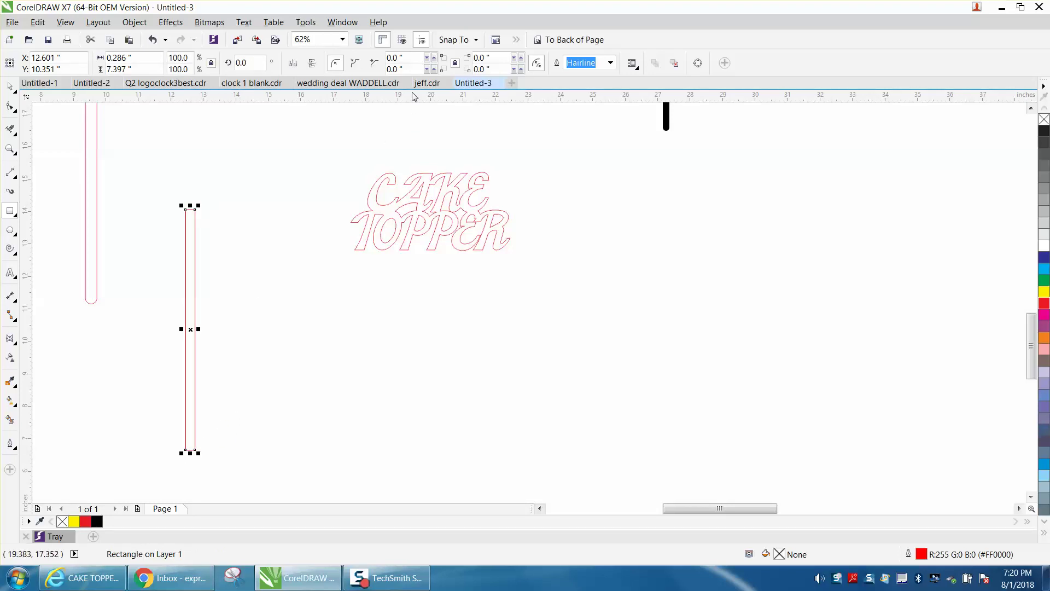
{"action": "left_click", "coordinate": [434, 57]}
{"action": "left_click", "coordinate": [433, 58]}
{"action": "left_click", "coordinate": [433, 57]}
{"action": "left_click", "coordinate": [433, 57]}
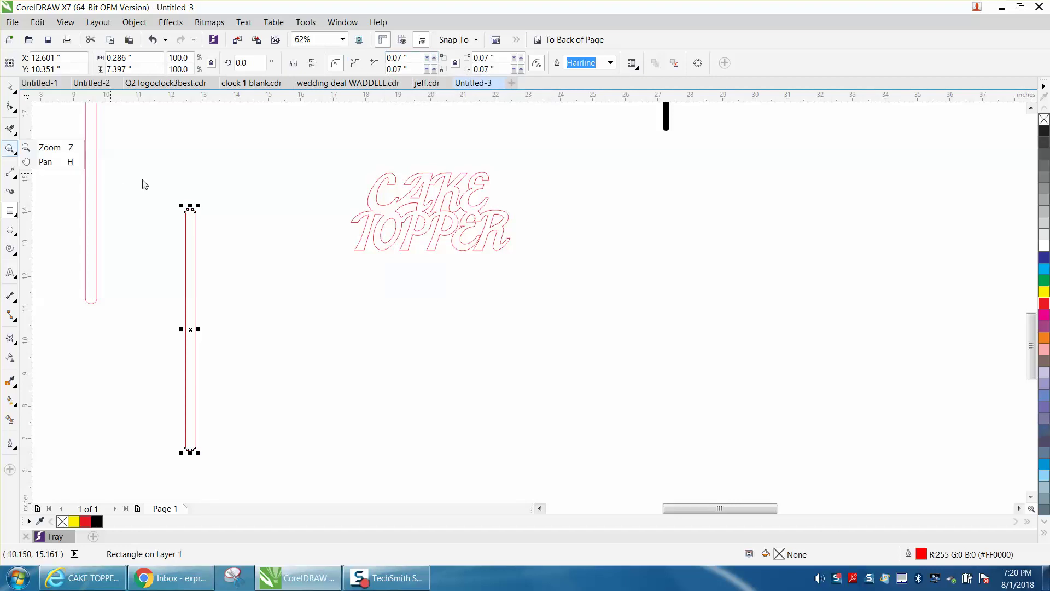
Raise the stick's corner radius step by step to 0.15 inch.
{"action": "left_click", "coordinate": [15, 153]}
{"action": "left_click", "coordinate": [22, 154]}
{"action": "left_click_drag", "start_coordinate": [157, 196], "coordinate": [252, 228]}
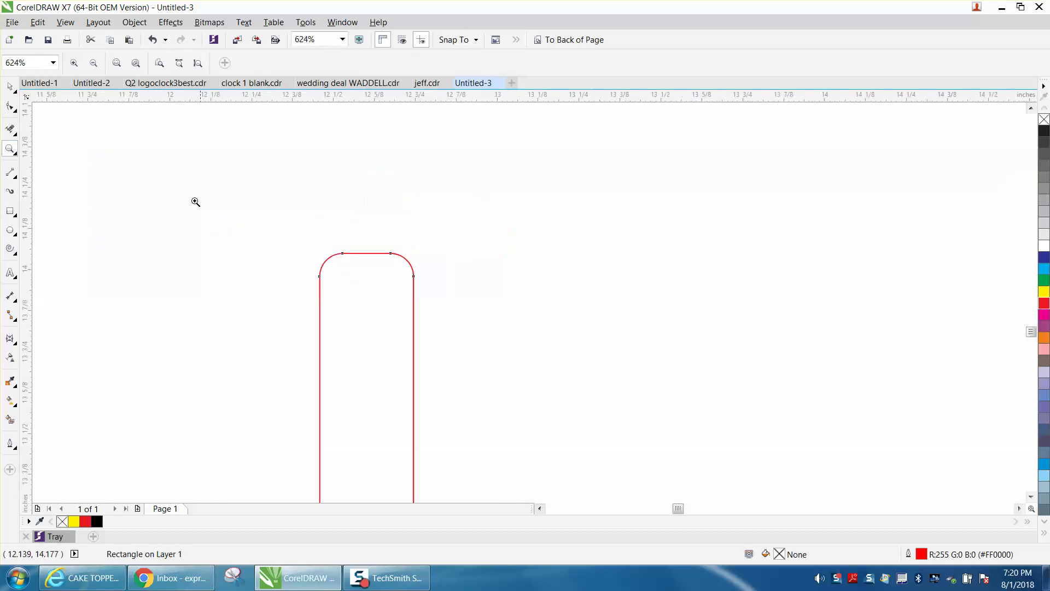
{"action": "left_click", "coordinate": [10, 86]}
{"action": "left_click", "coordinate": [434, 70]}
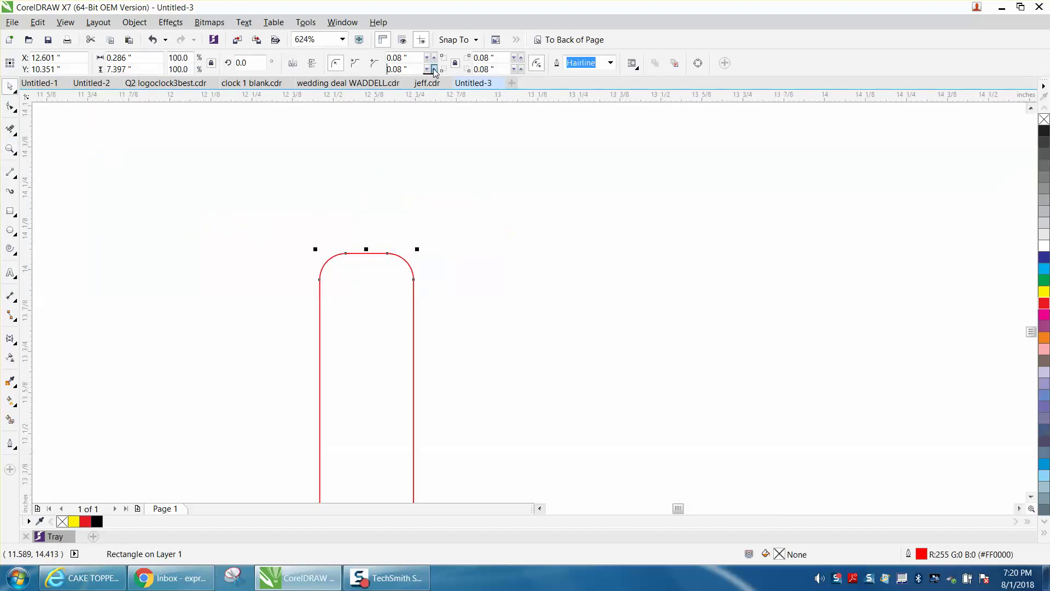
{"action": "left_click", "coordinate": [433, 70]}
{"action": "left_click", "coordinate": [434, 69]}
{"action": "left_click", "coordinate": [434, 69]}
{"action": "left_click", "coordinate": [433, 70]}
{"action": "left_click", "coordinate": [434, 70]}
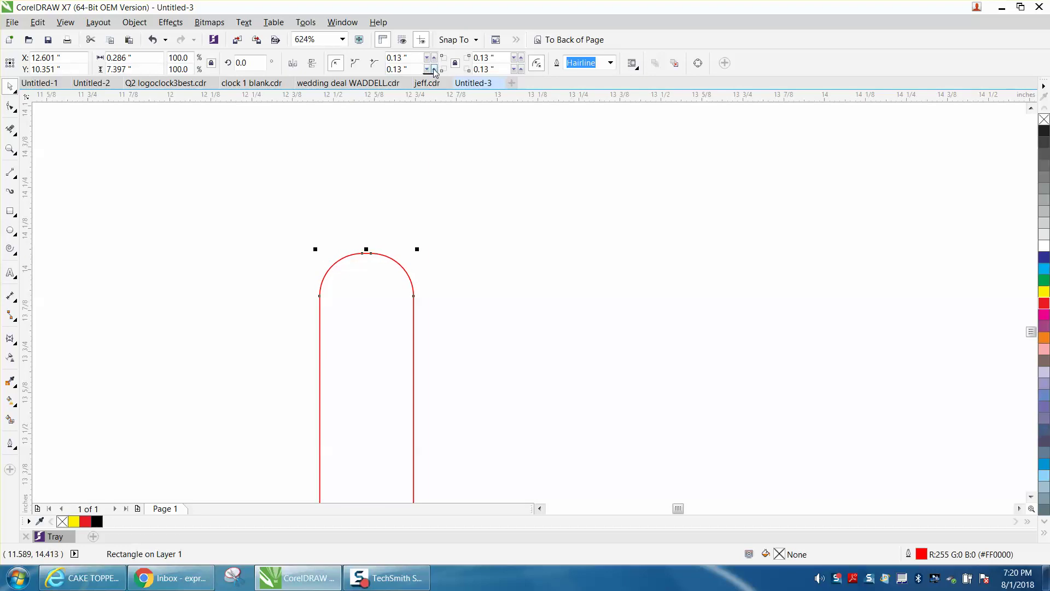
{"action": "left_click", "coordinate": [433, 69]}
{"action": "left_click", "coordinate": [434, 69]}
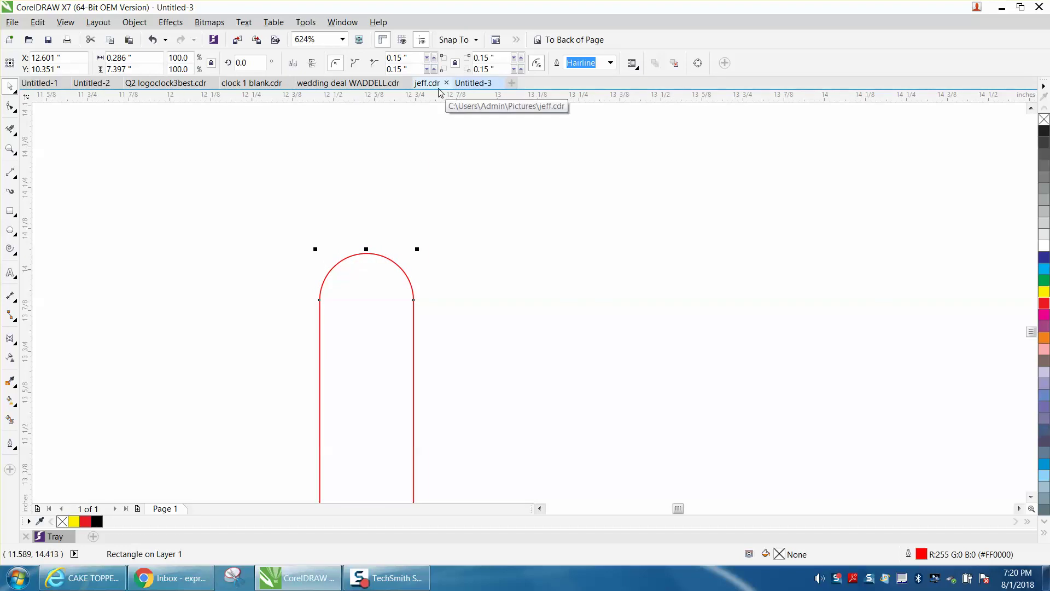
{"action": "key", "text": "F4"}
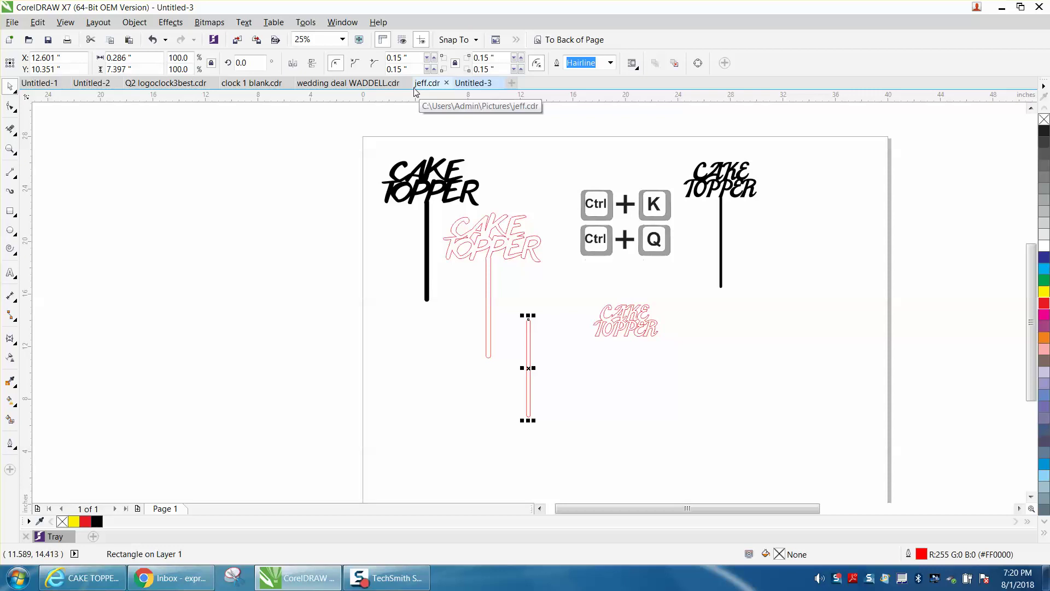
Centre the stick on the page and set its width to 0.25 inch.
{"action": "key", "text": "p"}
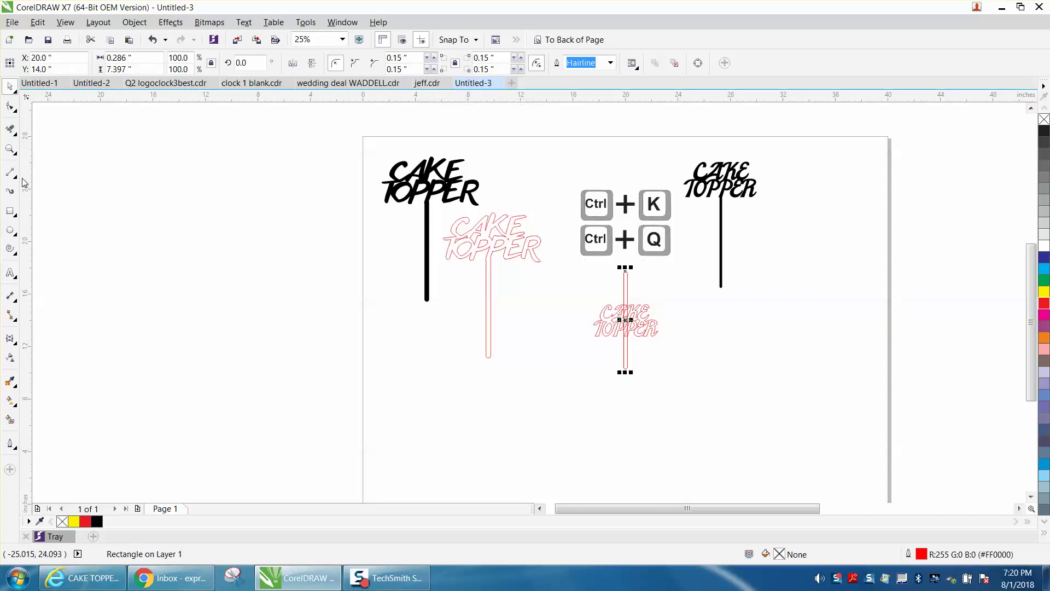
{"action": "left_click", "coordinate": [10, 149]}
{"action": "left_click_drag", "start_coordinate": [575, 275], "coordinate": [779, 415]}
{"action": "left_click", "coordinate": [9, 87]}
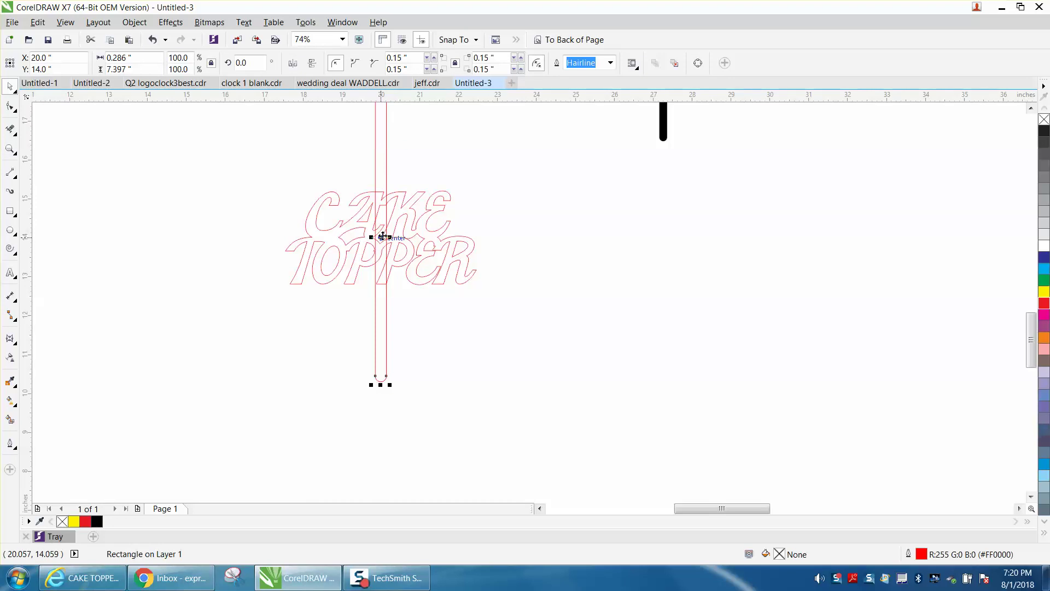
{"action": "left_click", "coordinate": [117, 57]}
{"action": "type", "text": ".25"}
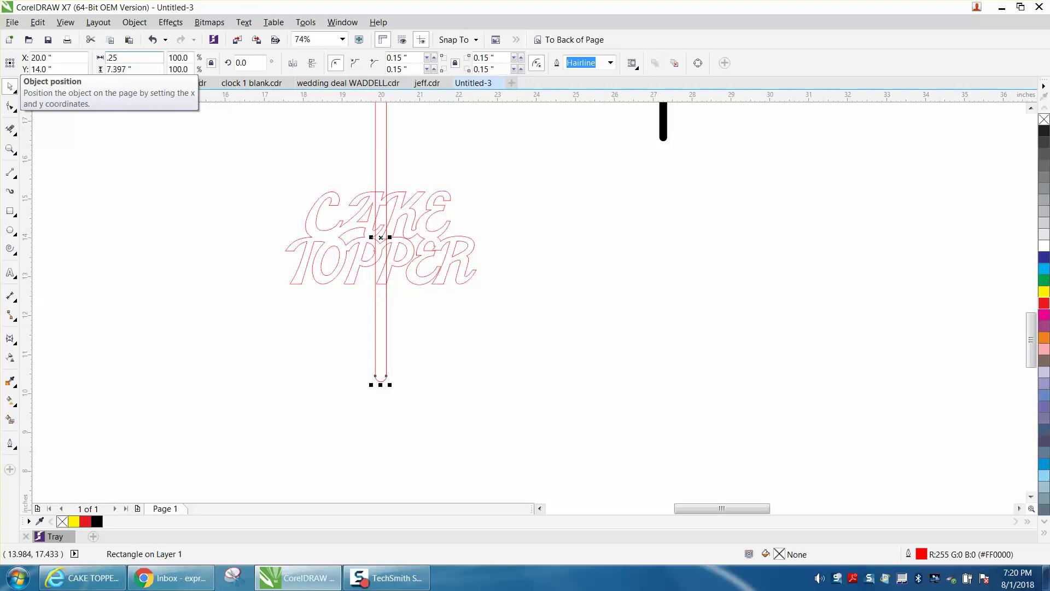
{"action": "key", "text": "Return"}
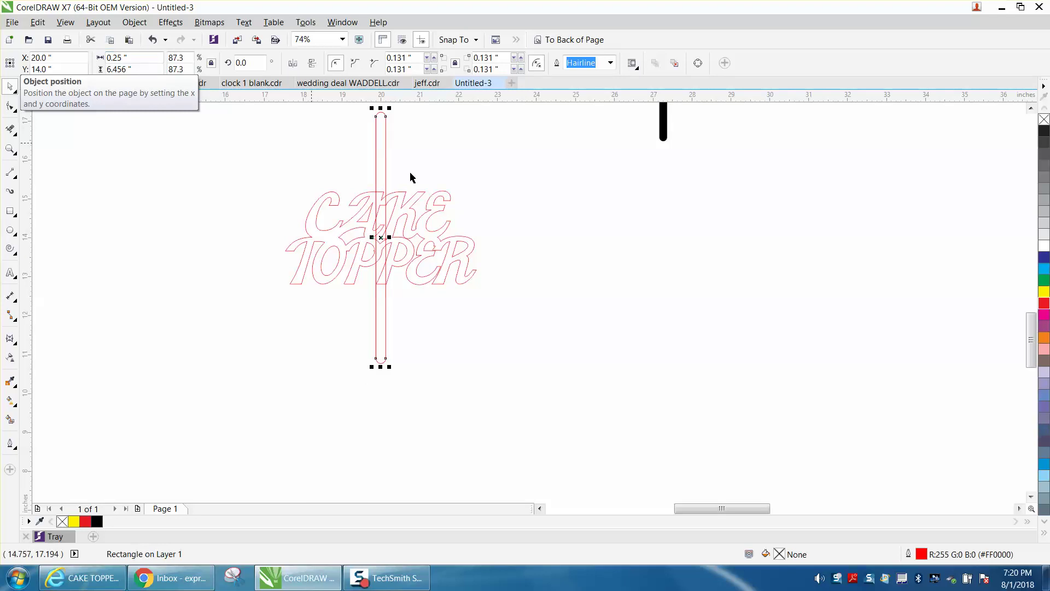
Move the stick down so its rounded top meets the lettering.
{"action": "left_click_drag", "start_coordinate": [383, 237], "coordinate": [372, 402]}
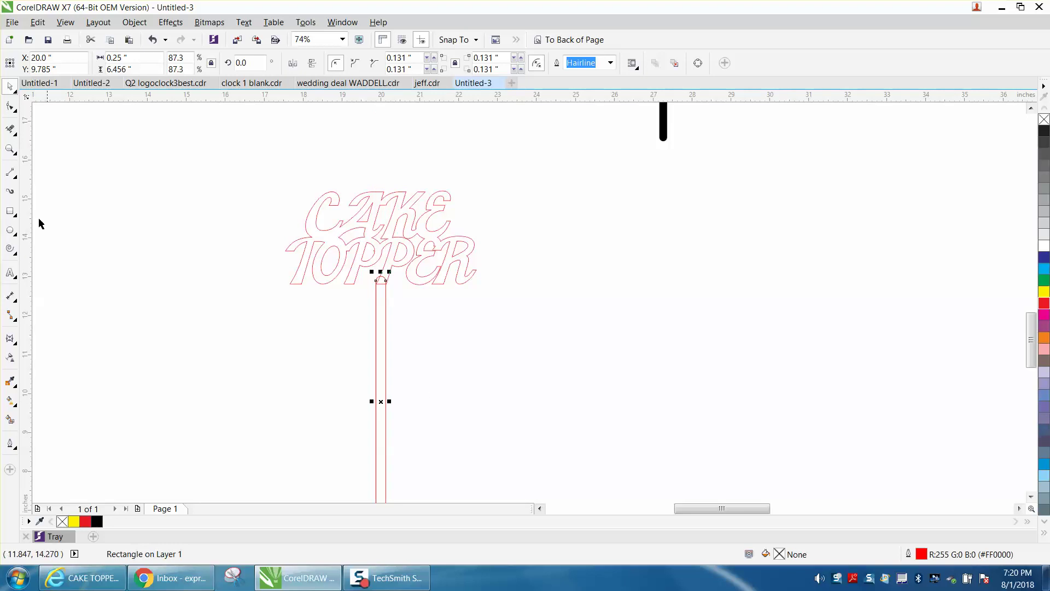
{"action": "left_click", "coordinate": [10, 148]}
{"action": "left_click_drag", "start_coordinate": [263, 183], "coordinate": [528, 324]}
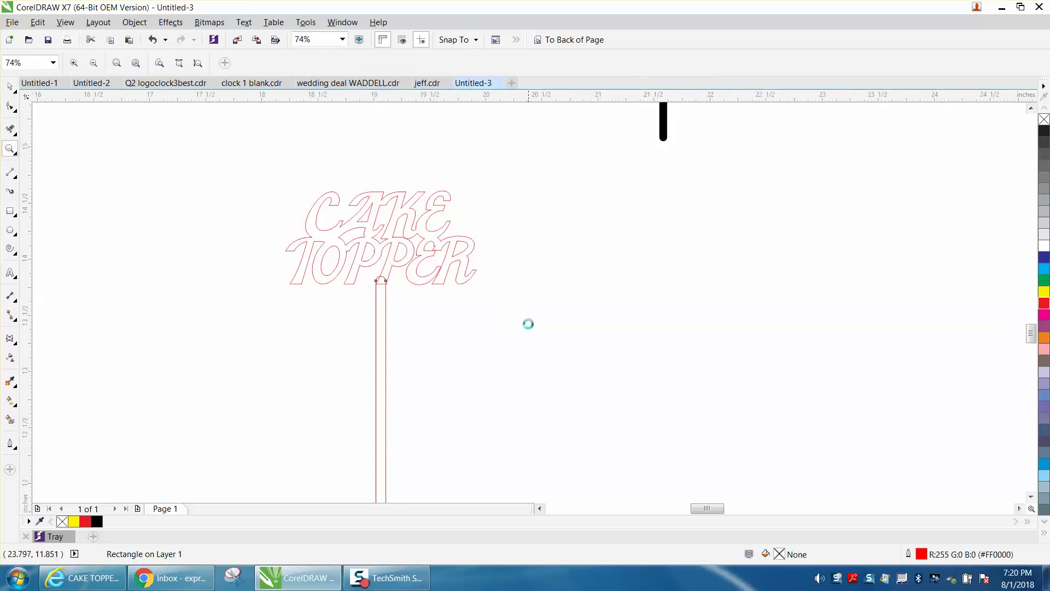
Enlarge the CAKE TOPPER lettering to 125.9%, centre it, and shift it slightly.
{"action": "left_click", "coordinate": [10, 87]}
{"action": "left_click", "coordinate": [509, 309]}
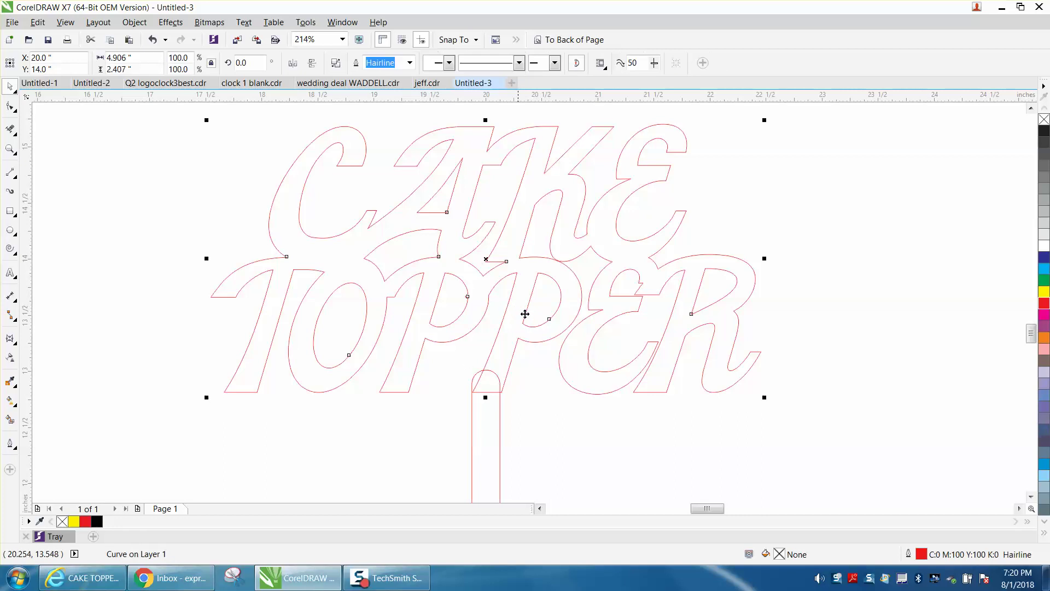
{"action": "scroll", "coordinate": [699, 291], "scroll_direction": "down", "scroll_amount": 2}
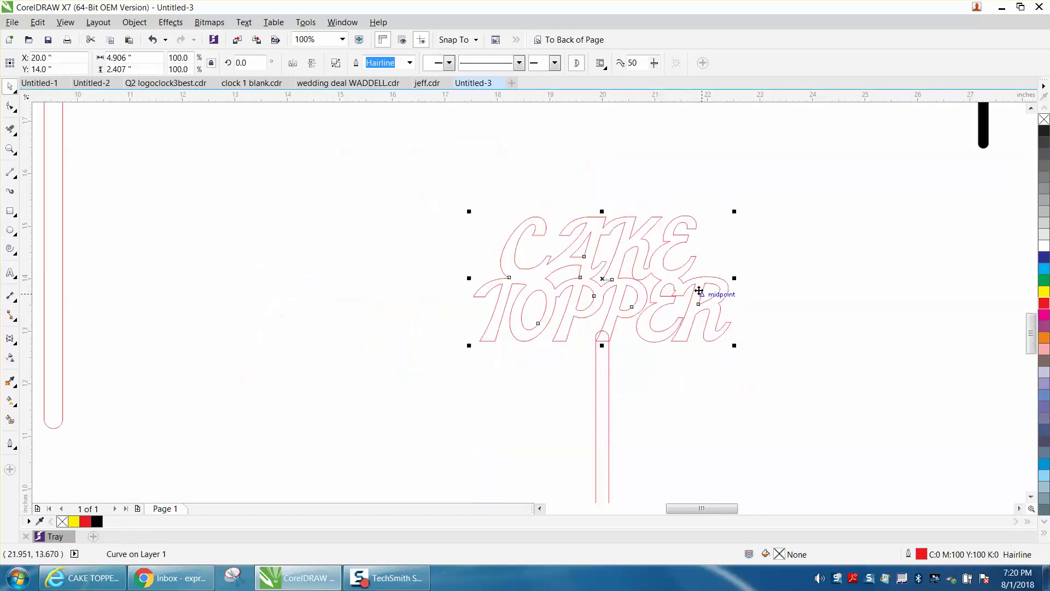
{"action": "left_click_drag", "start_coordinate": [734, 211], "coordinate": [821, 182]}
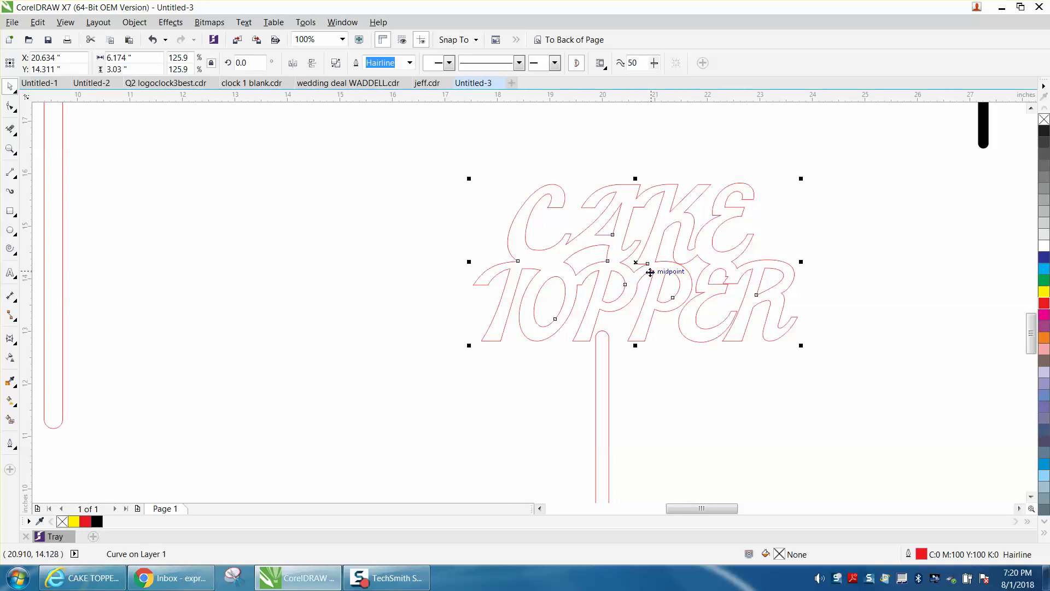
{"action": "key", "text": "p"}
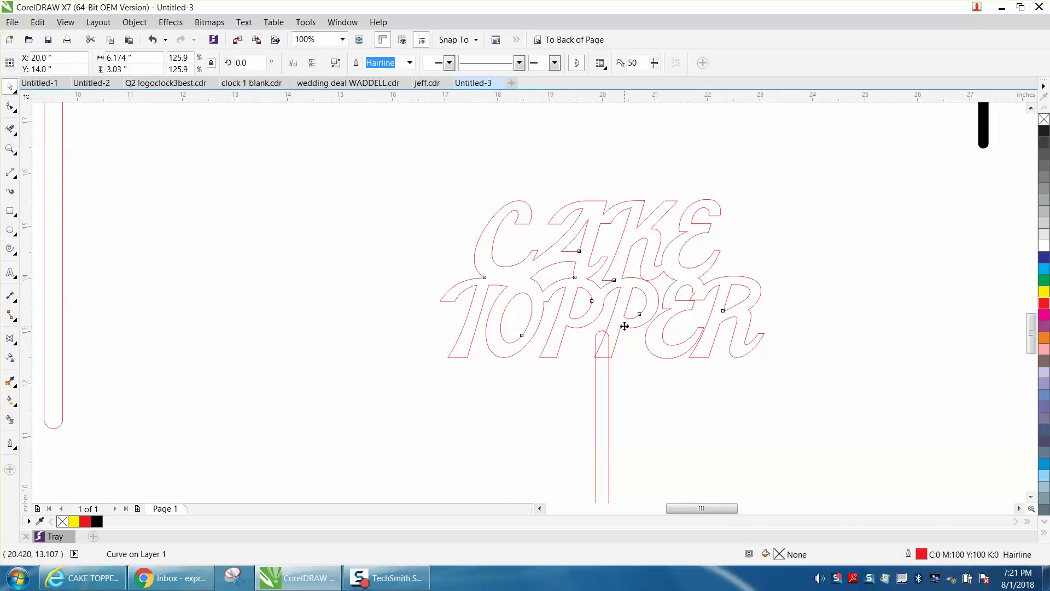
{"action": "left_click_drag", "start_coordinate": [625, 326], "coordinate": [659, 325]}
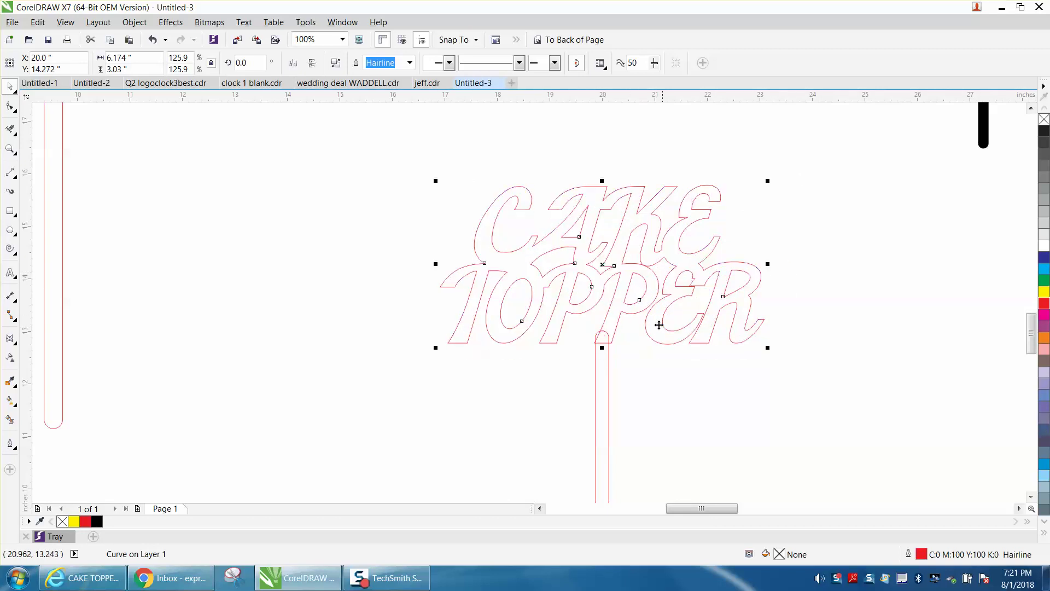
Centre the stick and position it just below the lettering, nudged right.
{"action": "left_click", "coordinate": [608, 362]}
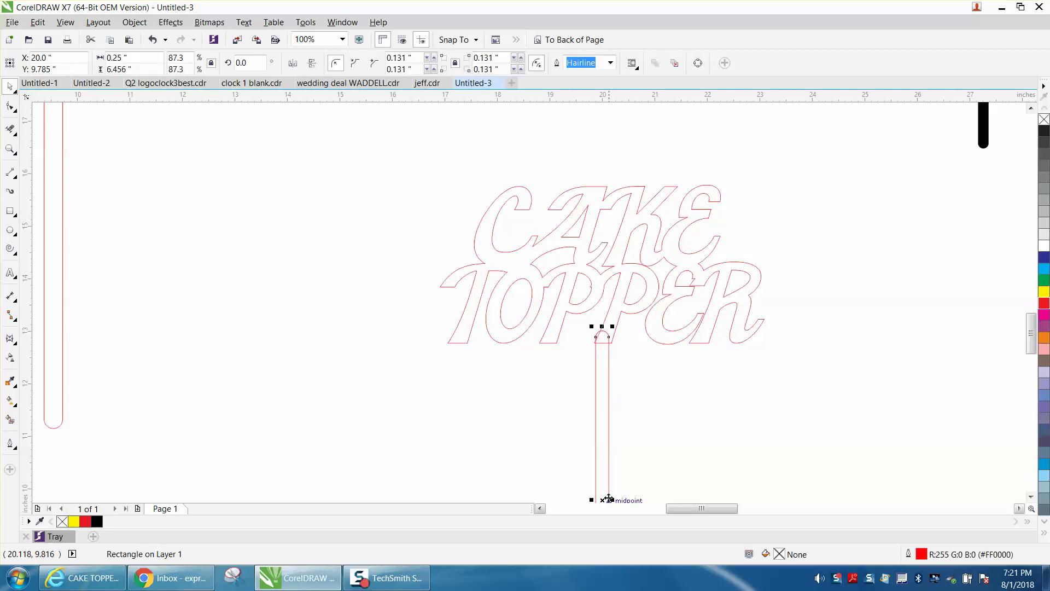
{"action": "left_click_drag", "start_coordinate": [615, 498], "coordinate": [621, 465]}
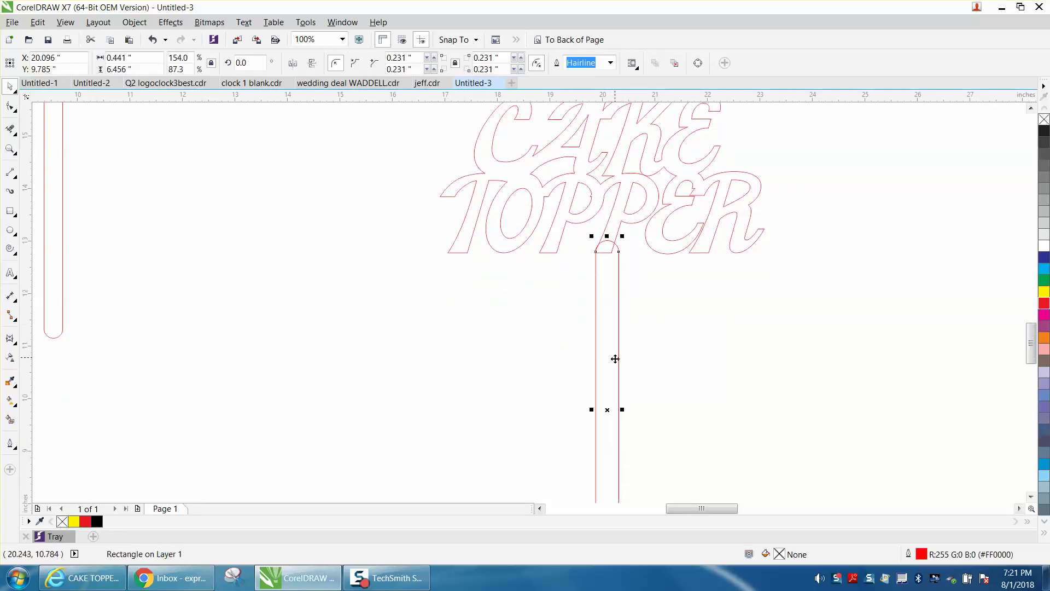
{"action": "key", "text": "p"}
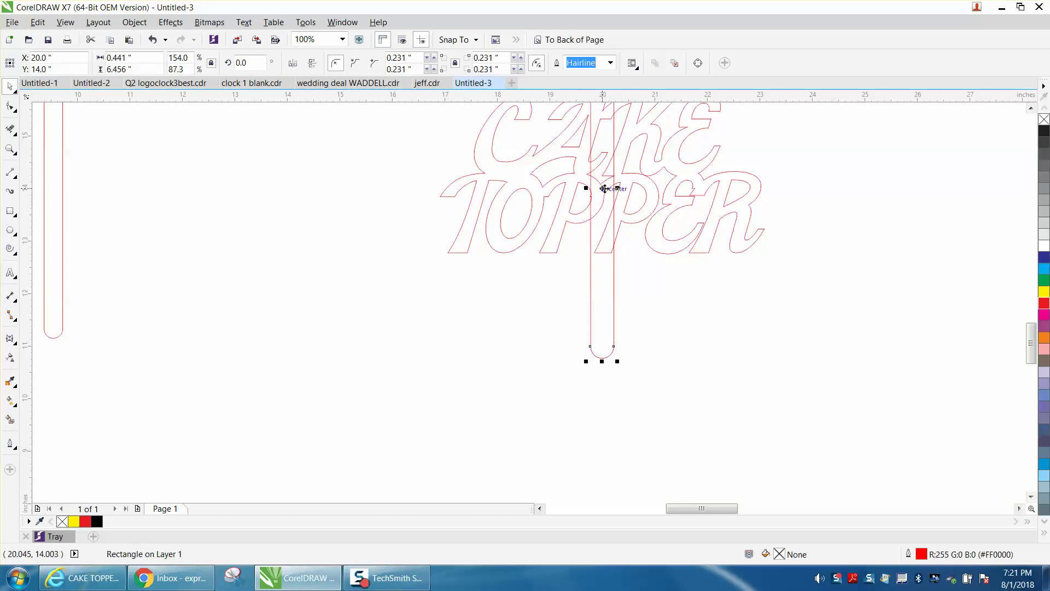
{"action": "left_click_drag", "start_coordinate": [604, 189], "coordinate": [605, 409]}
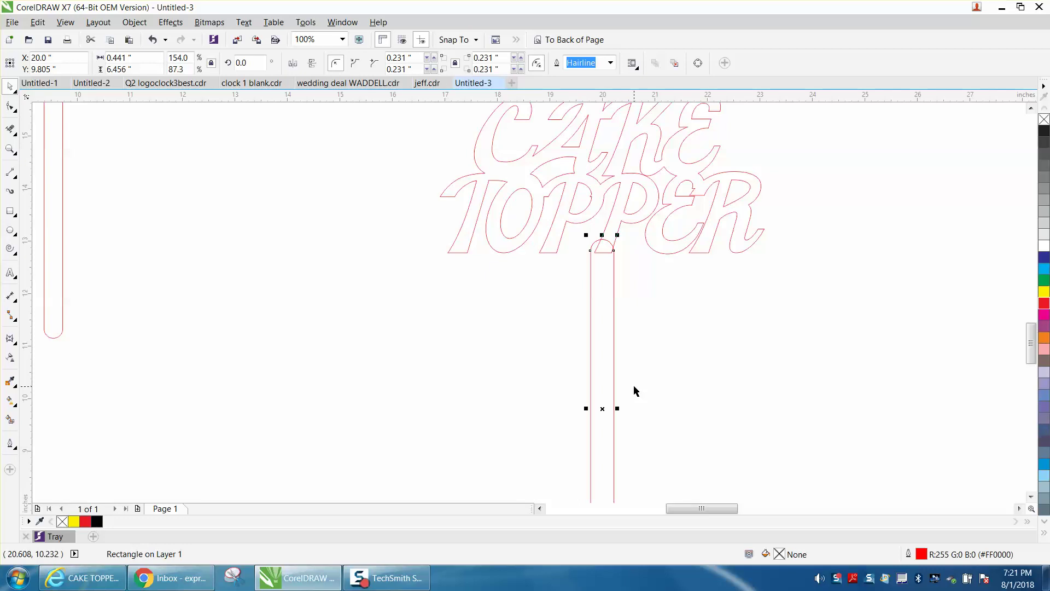
{"action": "key", "text": "Right"}
Set the nudge distance to 0.001 inch, nudge the stick left, and select it with the lettering.
{"action": "left_click", "coordinate": [302, 262]}
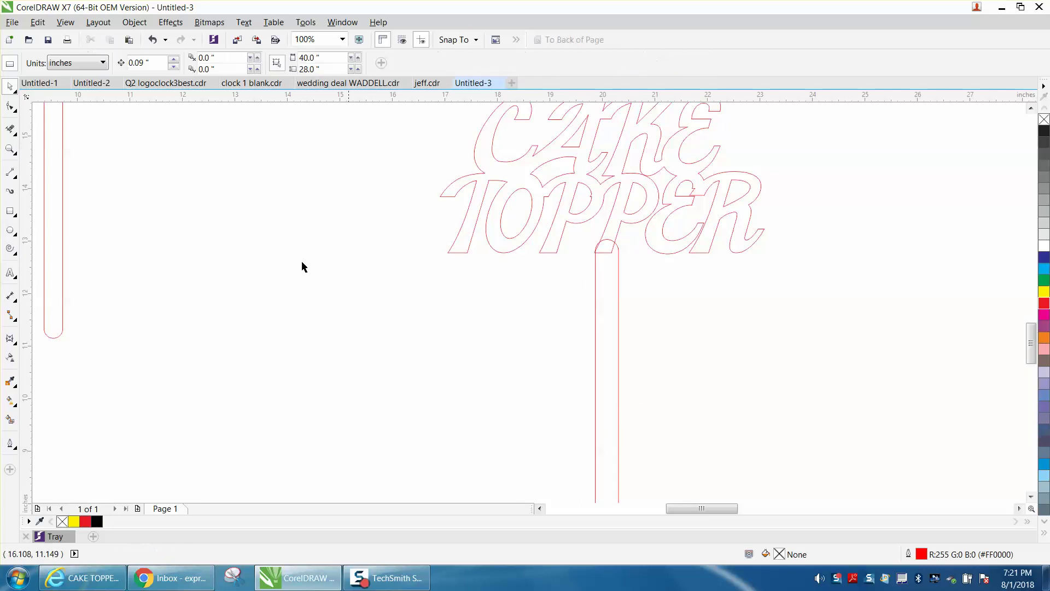
{"action": "left_click_drag", "start_coordinate": [152, 62], "coordinate": [111, 61]}
{"action": "key", "text": "BackSpace"}
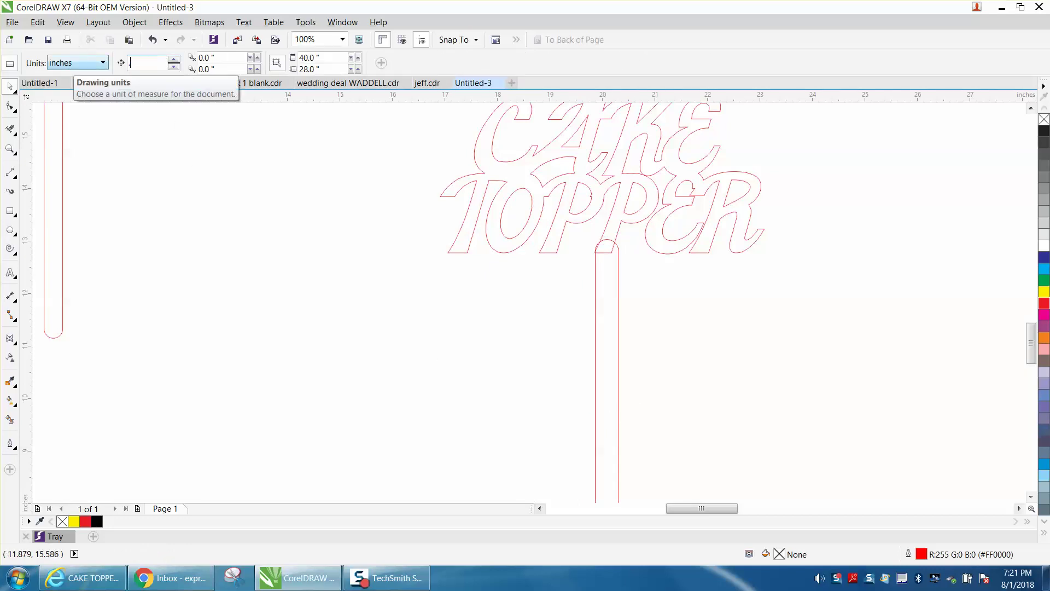
{"action": "left_click", "coordinate": [619, 269]}
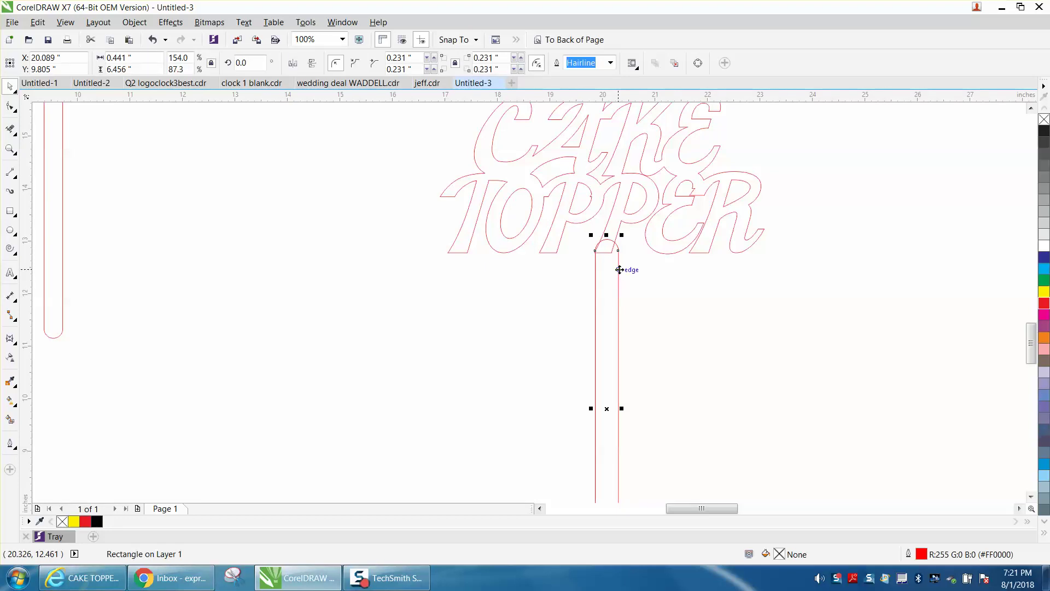
{"action": "key", "text": "Left"}
{"action": "key", "text": "Left"}
{"action": "key", "text": "Left"}
{"action": "key", "text": "Left"}
{"action": "key", "text": "Left"}
{"action": "key", "text": "Left"}
{"action": "key", "text": "Left"}
{"action": "key", "text": "Left"}
{"action": "key", "text": "Left"}
{"action": "key", "text": "Left"}
{"action": "key", "text": "Left"}
{"action": "key", "text": "Left"}
{"action": "key", "text": "Left"}
{"action": "key", "text": "Left"}
{"action": "key", "text": "Left"}
{"action": "key", "text": "Left"}
{"action": "key", "text": "Left"}
{"action": "key", "text": "Left"}
{"action": "key", "text": "Left"}
{"action": "key", "text": "Left"}
{"action": "key", "text": "Left"}
{"action": "key", "text": "Left"}
{"action": "key", "text": "Left"}
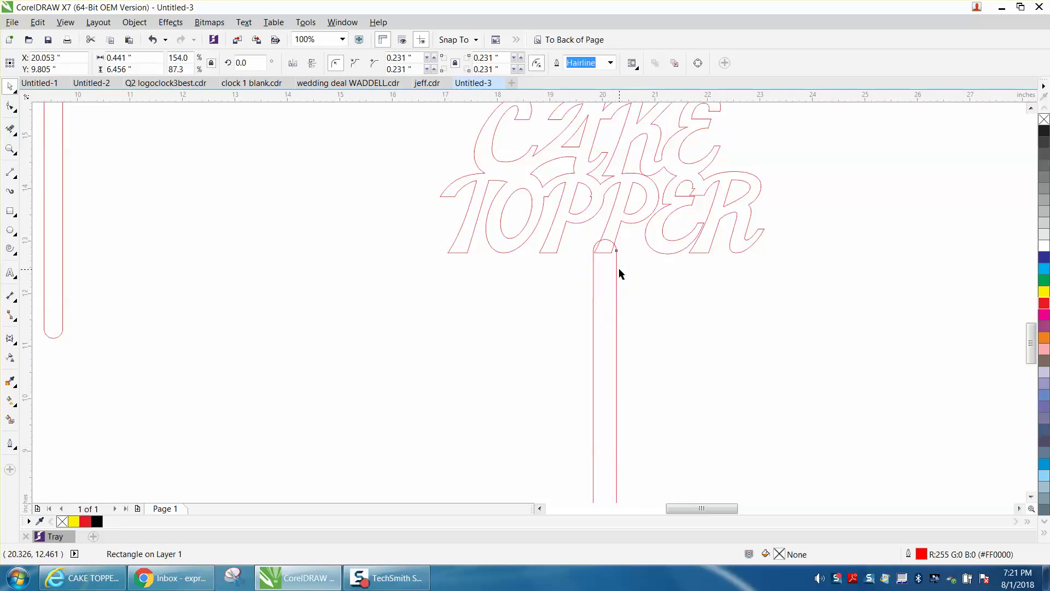
{"action": "scroll", "coordinate": [569, 297], "scroll_direction": "down", "scroll_amount": 2}
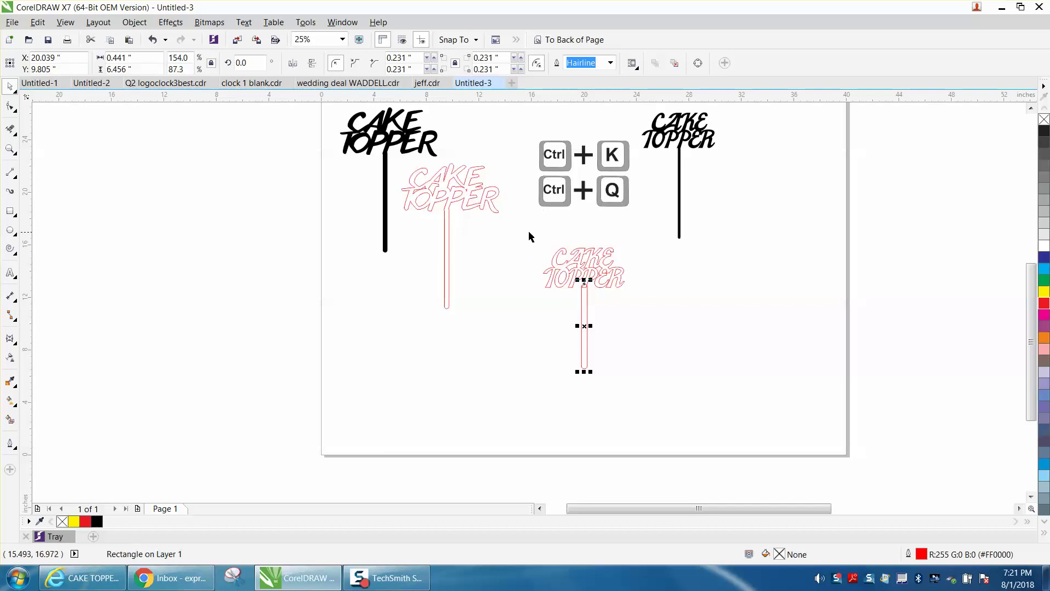
{"action": "left_click_drag", "start_coordinate": [528, 236], "coordinate": [635, 338]}
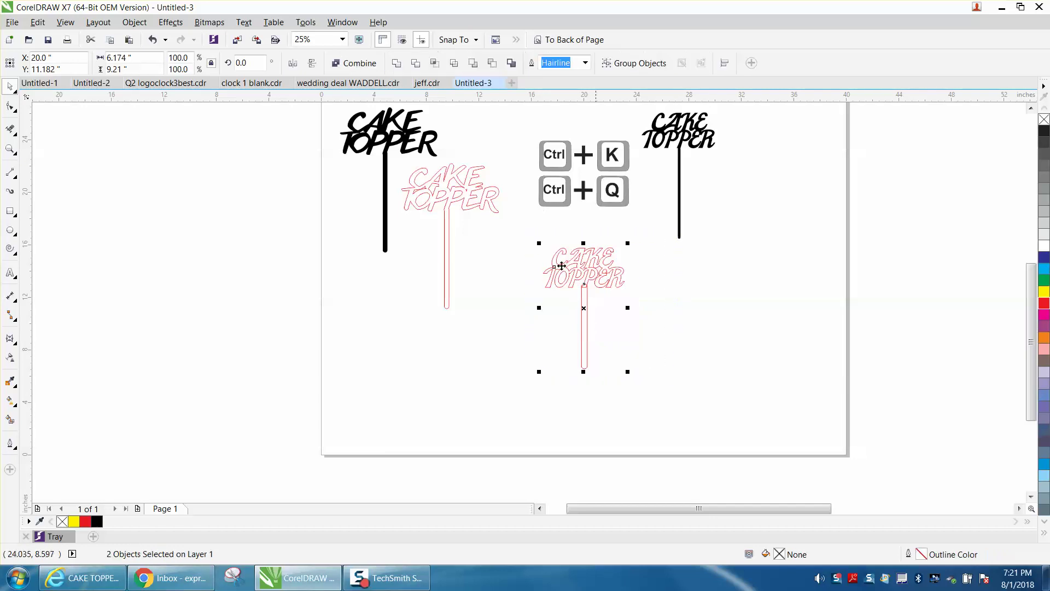
Weld the CAKE TOPPER lettering to the stick, trial a black Smart Fill, then undo the fill.
{"action": "left_click", "coordinate": [399, 64]}
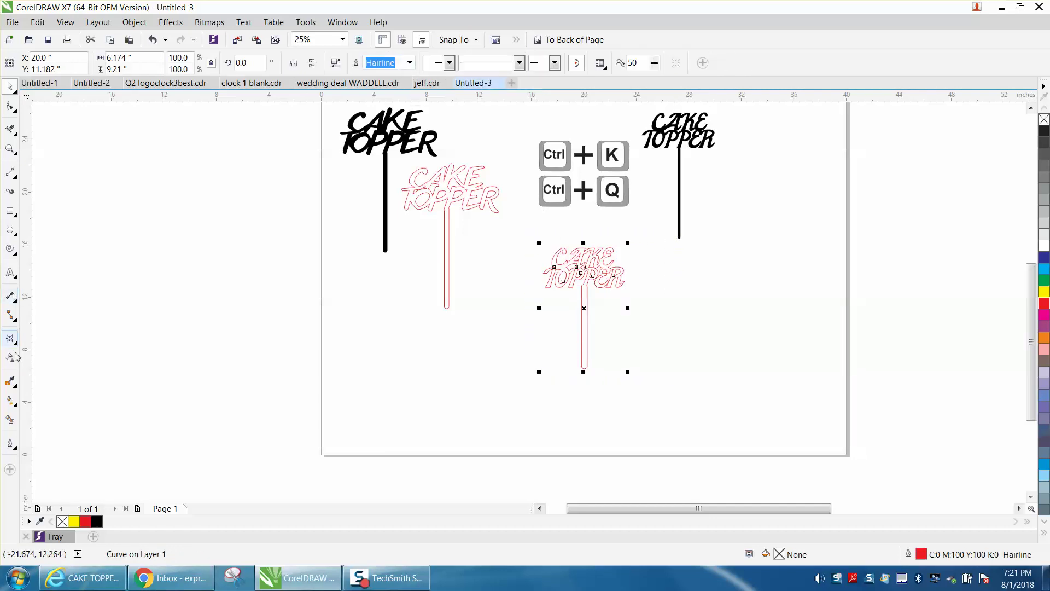
{"action": "left_click", "coordinate": [9, 420]}
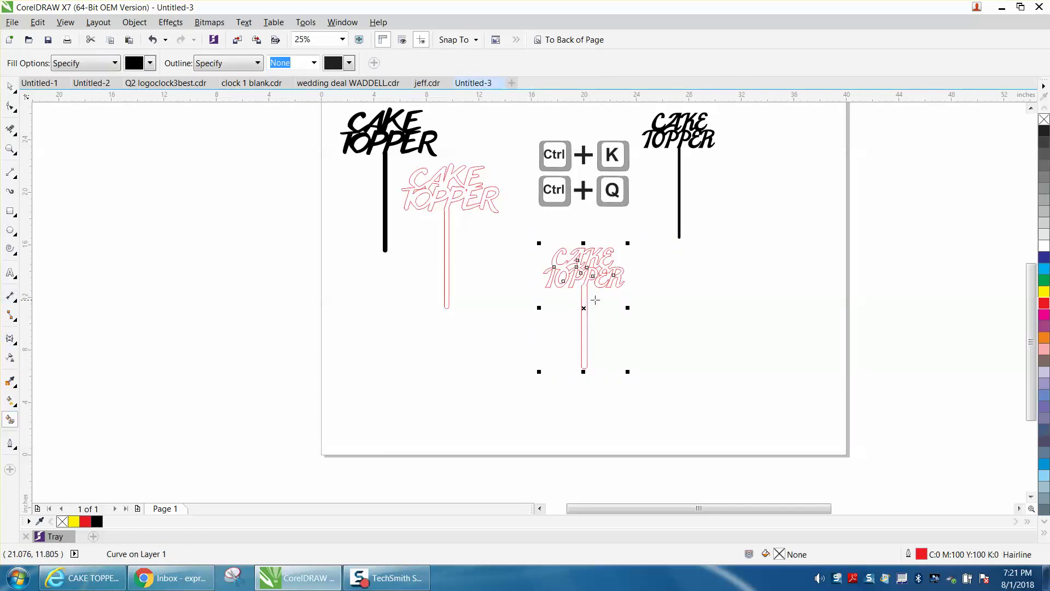
{"action": "left_click", "coordinate": [584, 299]}
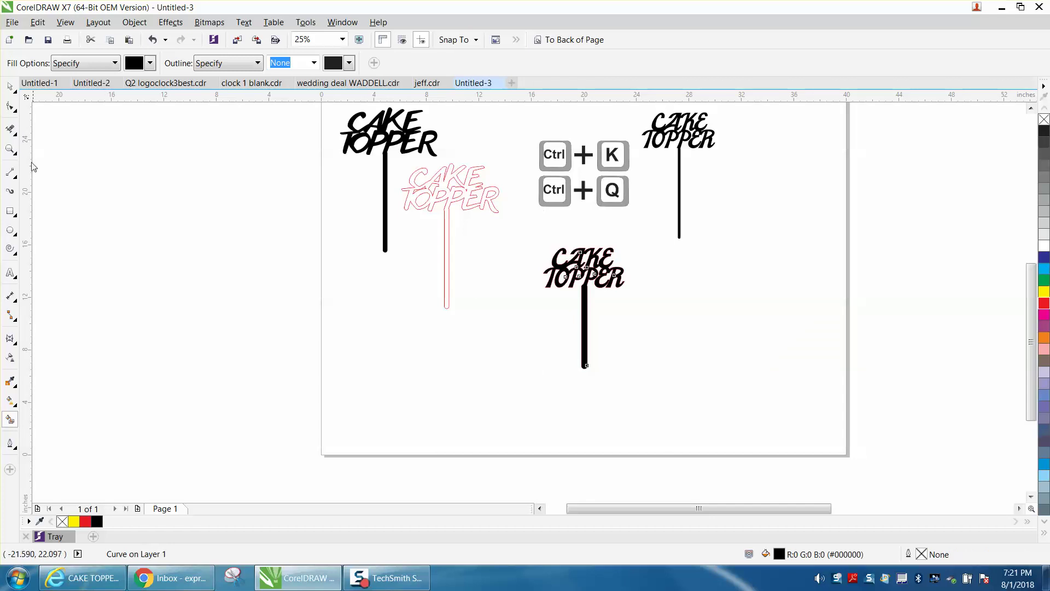
{"action": "left_click", "coordinate": [9, 149]}
{"action": "left_click_drag", "start_coordinate": [518, 241], "coordinate": [717, 378]}
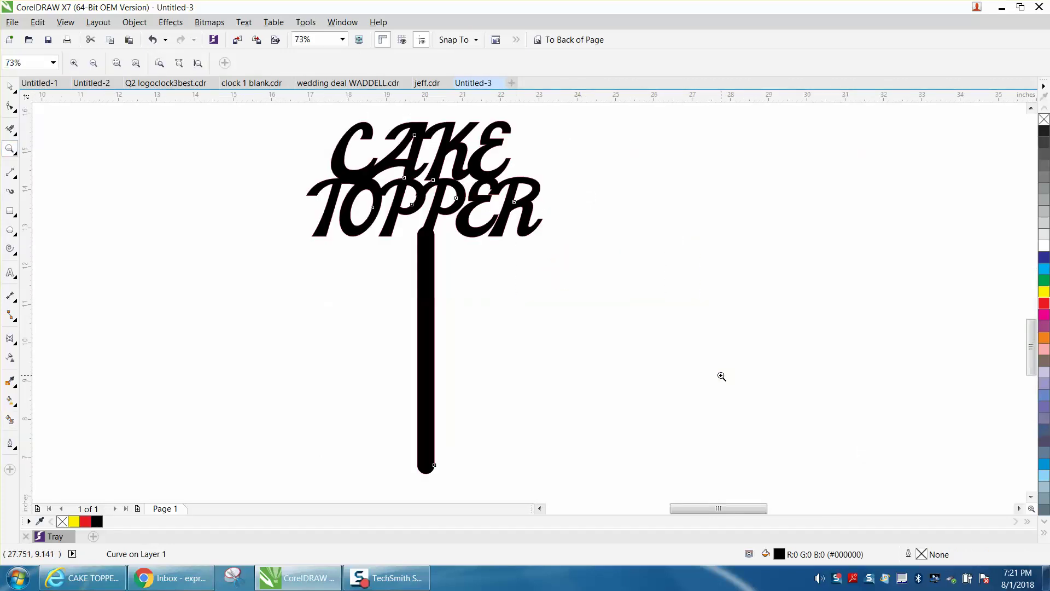
{"action": "left_click", "coordinate": [10, 86]}
{"action": "left_click", "coordinate": [196, 136]}
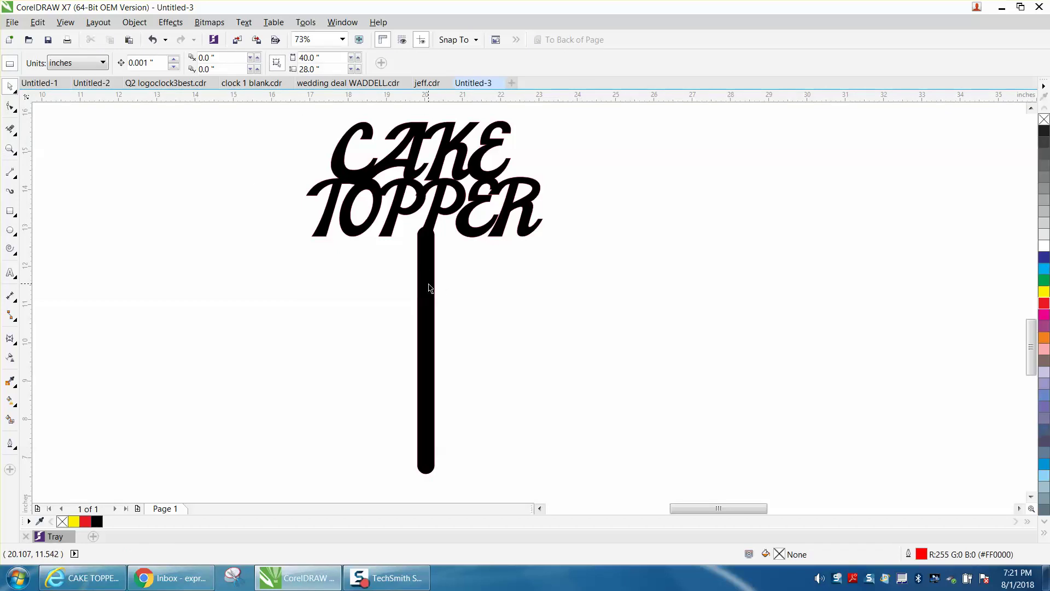
{"action": "left_click", "coordinate": [154, 40]}
Undo the weld, then resize the stick rectangle to 0.25" wide and 12" tall.
{"action": "left_click", "coordinate": [154, 40]}
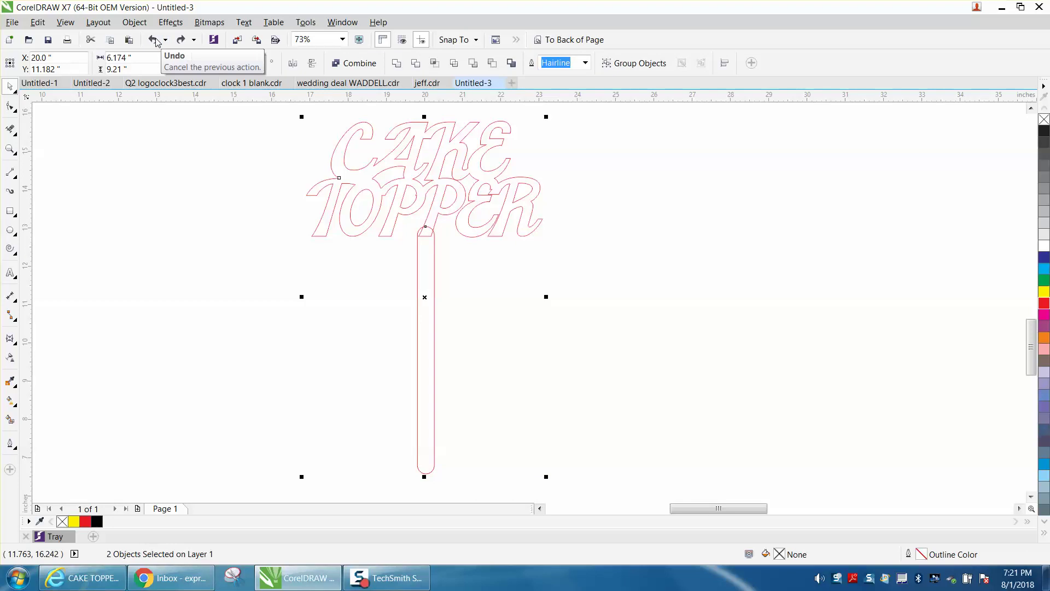
{"action": "left_click", "coordinate": [264, 175]}
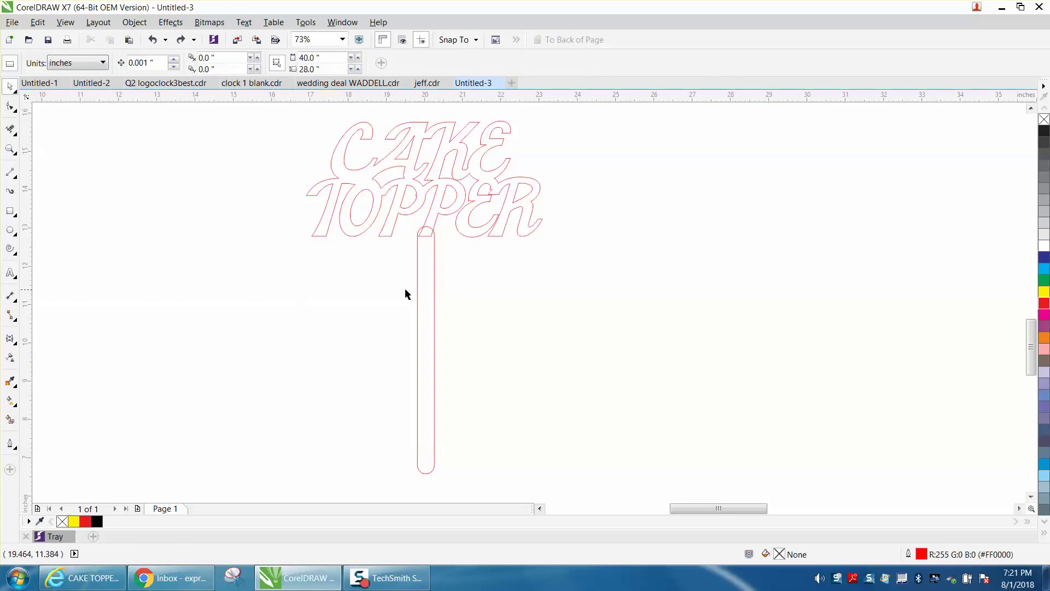
{"action": "left_click", "coordinate": [419, 294]}
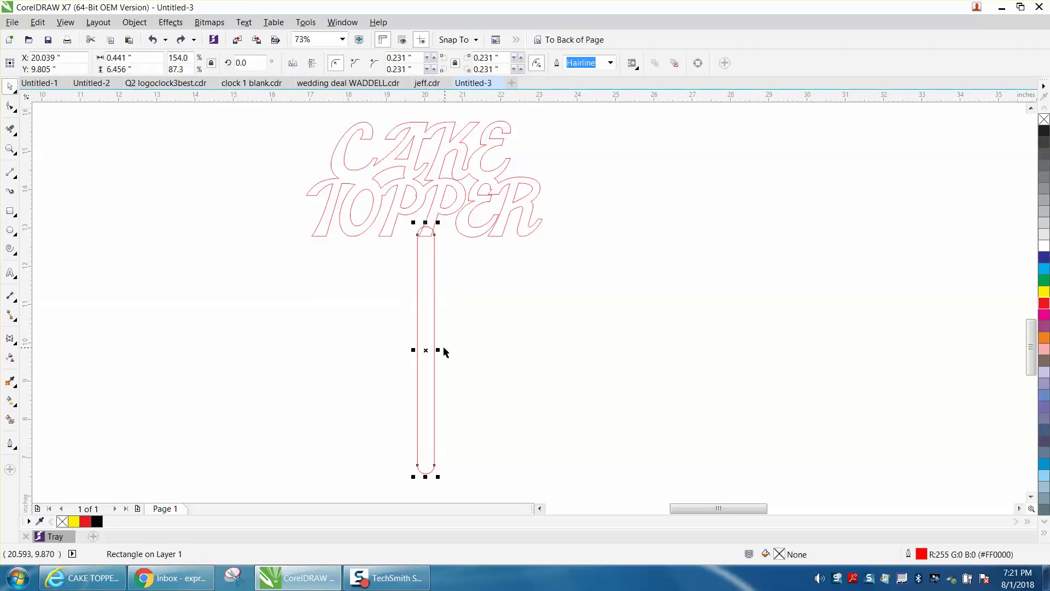
{"action": "double_click", "coordinate": [121, 57]}
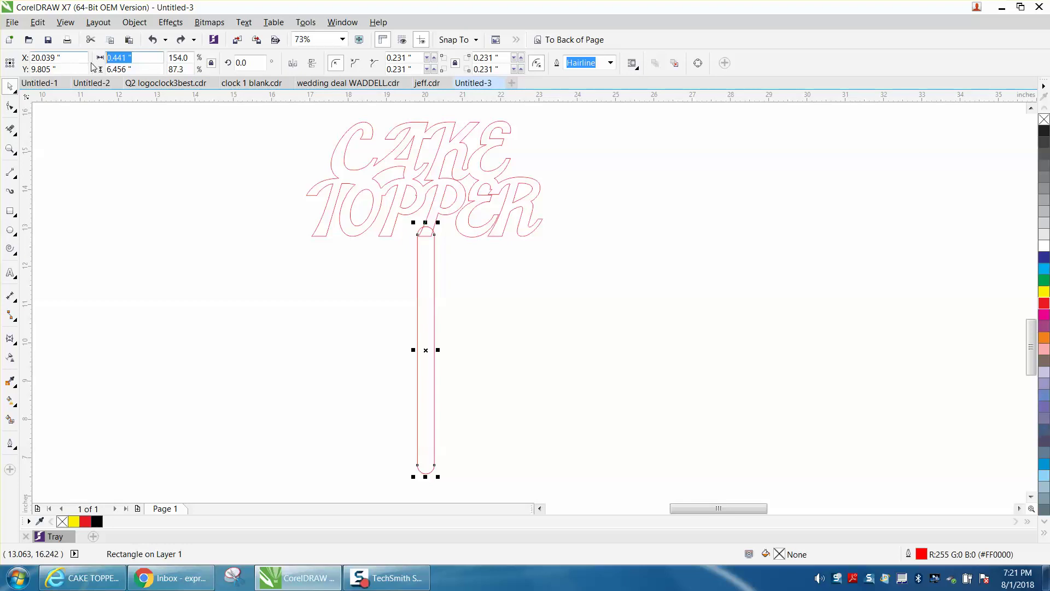
{"action": "type", "text": ".25"}
{"action": "key", "text": "Return"}
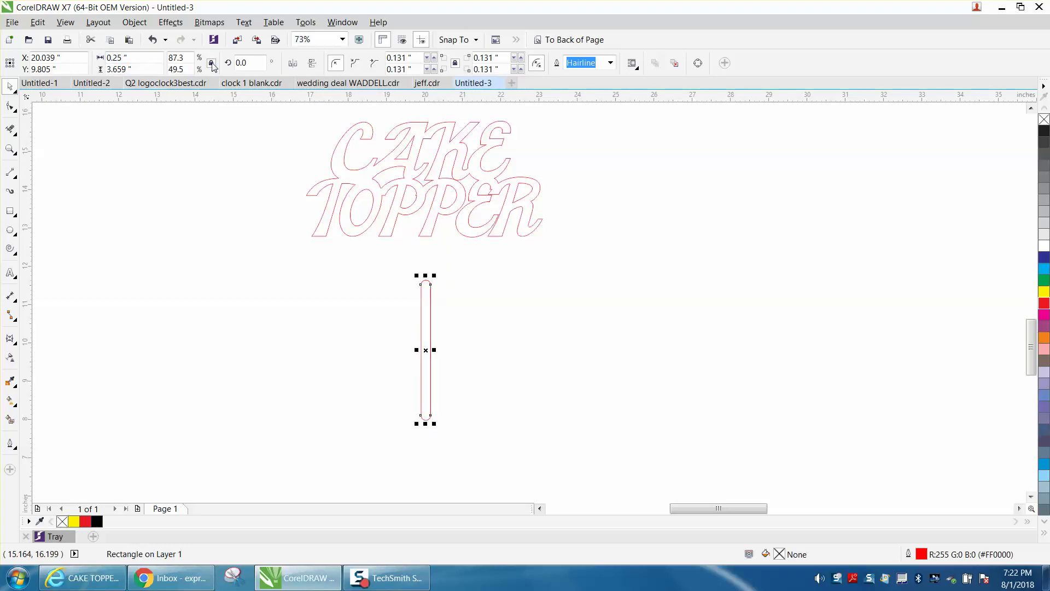
{"action": "double_click", "coordinate": [118, 69]}
{"action": "type", "text": "12"}
{"action": "key", "text": "Return"}
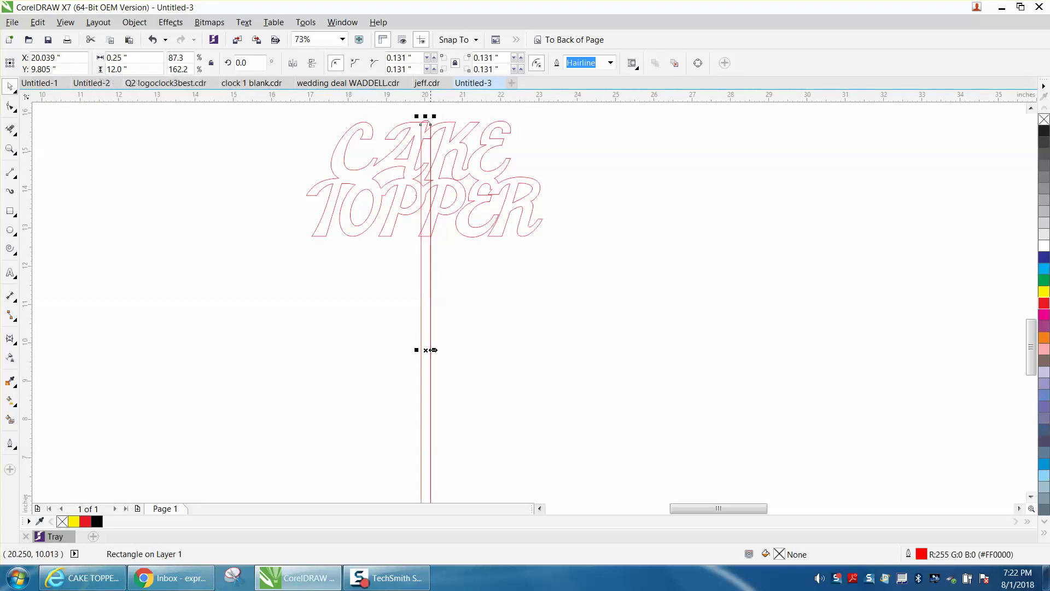
Move the stick so its top meets TOPPER and zoom in on the joint.
{"action": "left_click_drag", "start_coordinate": [432, 350], "coordinate": [440, 459]}
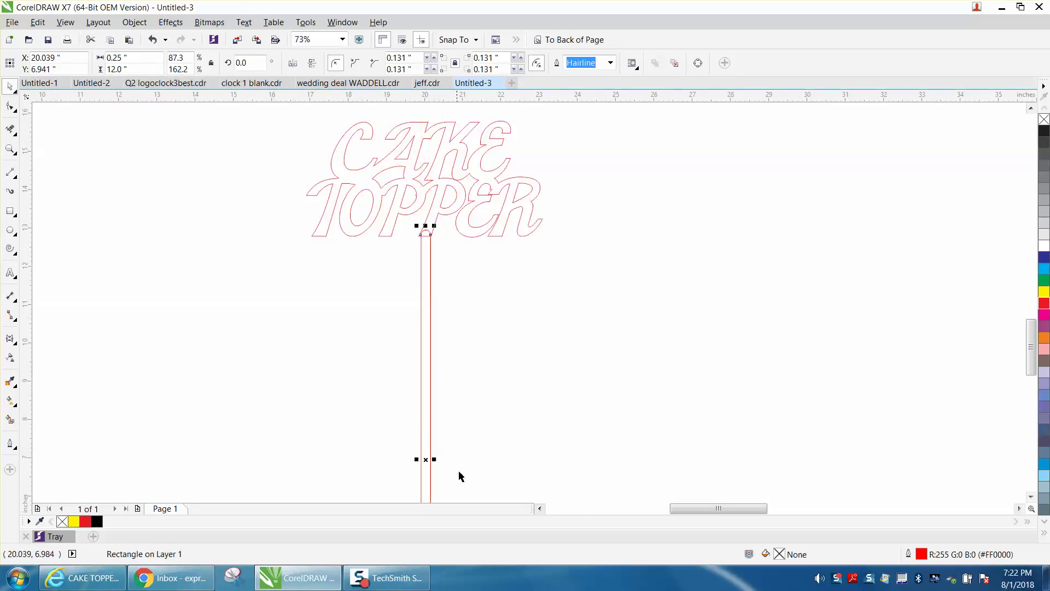
{"action": "left_click", "coordinate": [9, 149]}
{"action": "left_click_drag", "start_coordinate": [397, 214], "coordinate": [511, 272]}
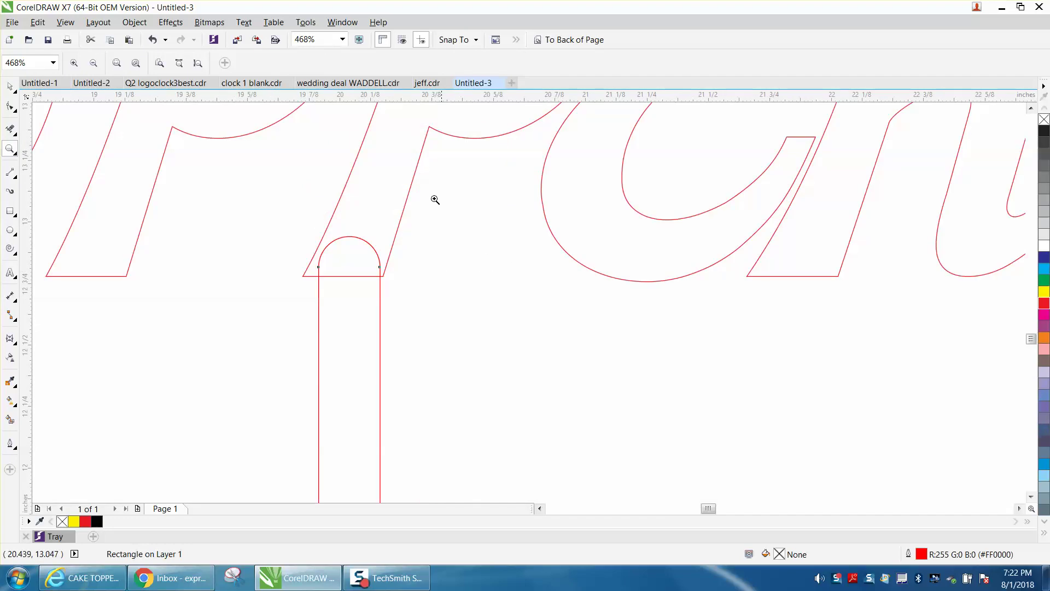
{"action": "scroll", "coordinate": [378, 141], "scroll_direction": "down", "scroll_amount": 3}
Weld the CAKE TOPPER lettering and the 12" stick into one shape filled solid black.
{"action": "scroll", "coordinate": [443, 164], "scroll_direction": "down", "scroll_amount": 2}
{"action": "scroll", "coordinate": [549, 187], "scroll_direction": "down", "scroll_amount": 2}
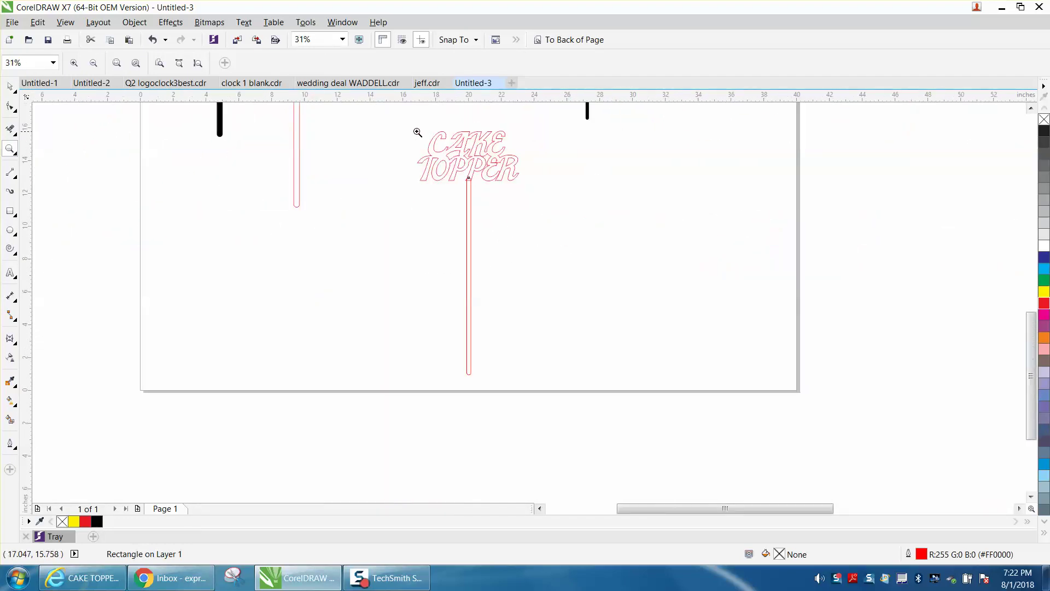
{"action": "left_click_drag", "start_coordinate": [417, 133], "coordinate": [579, 315]}
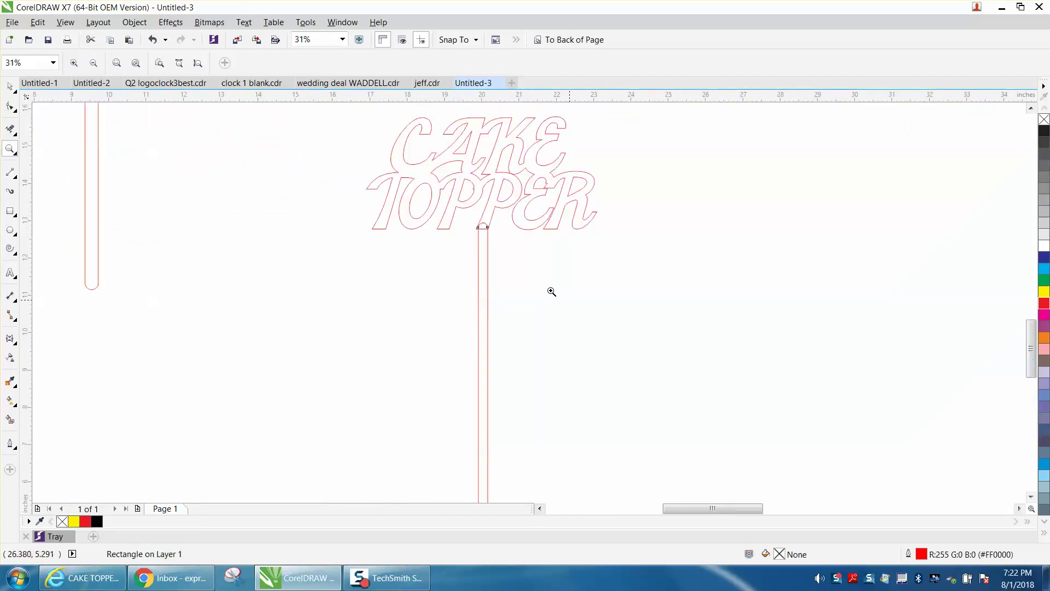
{"action": "left_click", "coordinate": [8, 86]}
{"action": "scroll", "coordinate": [290, 159], "scroll_direction": "down", "scroll_amount": 2}
{"action": "left_click_drag", "start_coordinate": [297, 117], "coordinate": [483, 238]}
{"action": "left_click_drag", "start_coordinate": [305, 117], "coordinate": [494, 441]}
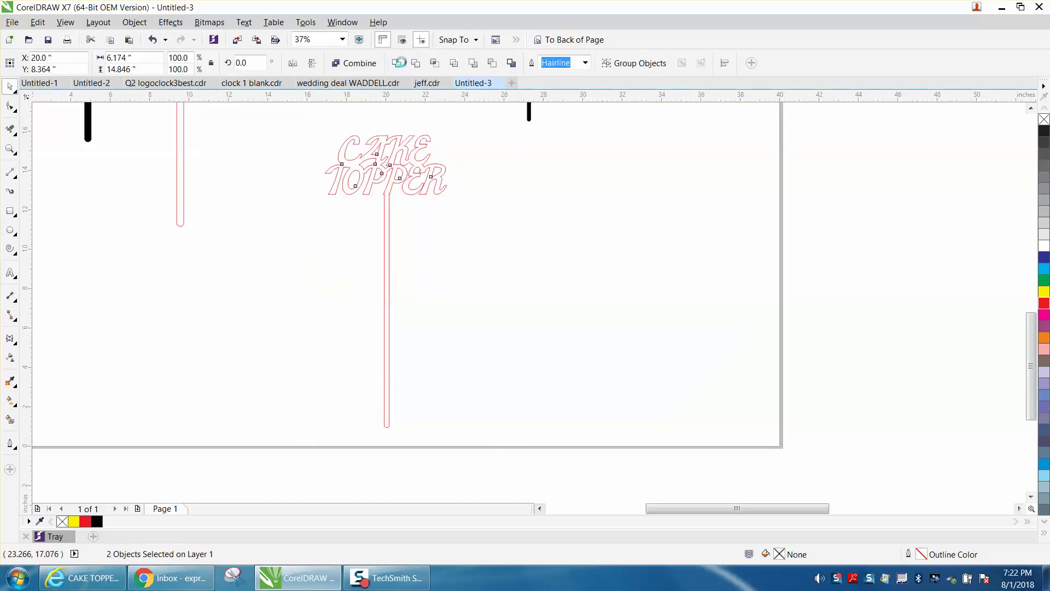
{"action": "left_click", "coordinate": [397, 63]}
{"action": "left_click", "coordinate": [10, 420]}
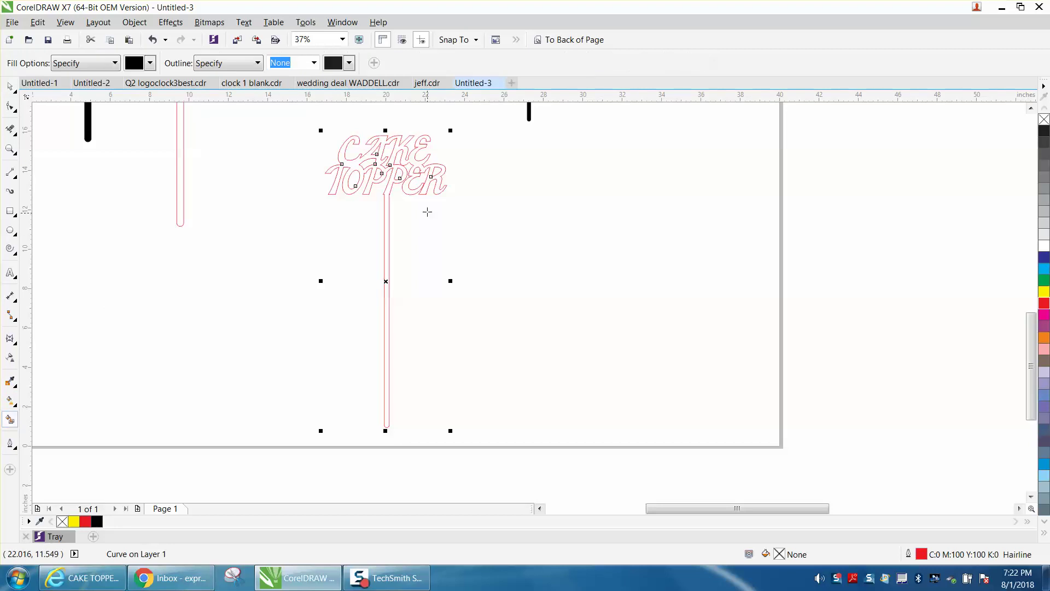
{"action": "left_click", "coordinate": [386, 198]}
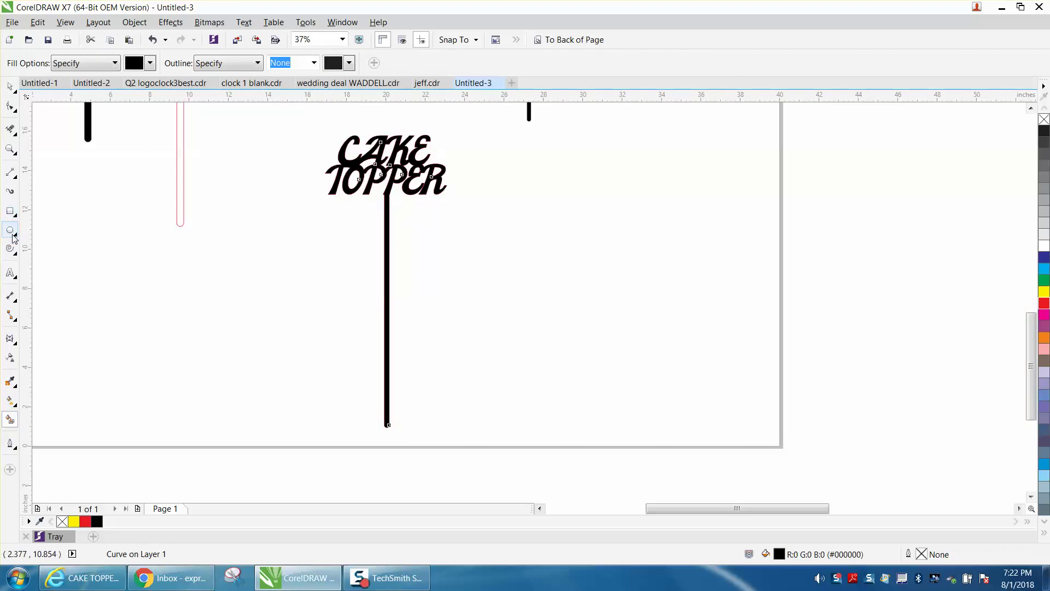
Create an 'OO' text of about 278 pt with no fill and a red outline.
{"action": "left_click", "coordinate": [15, 275]}
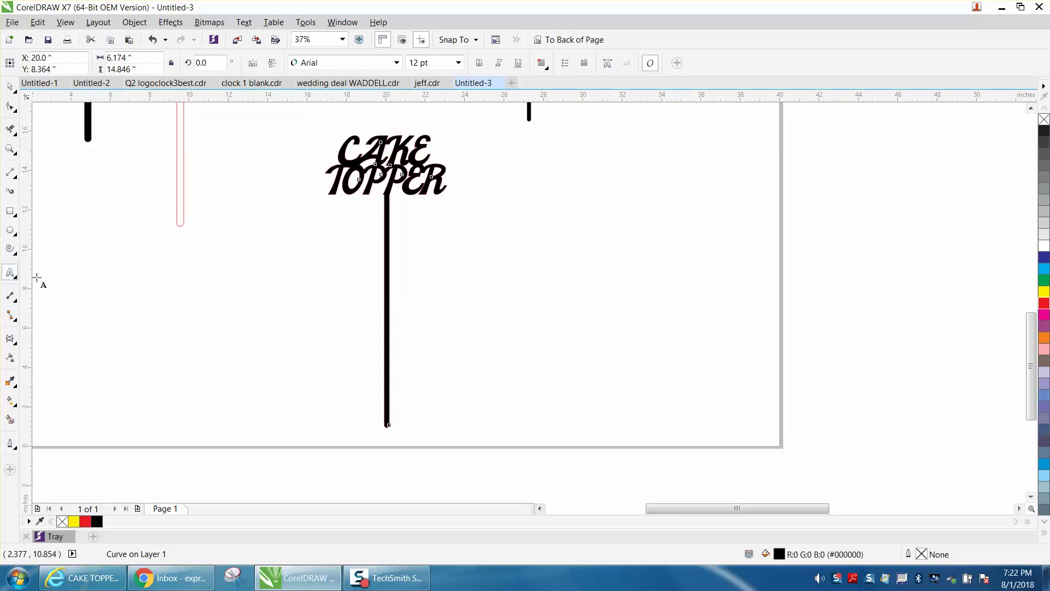
{"action": "left_click", "coordinate": [456, 295]}
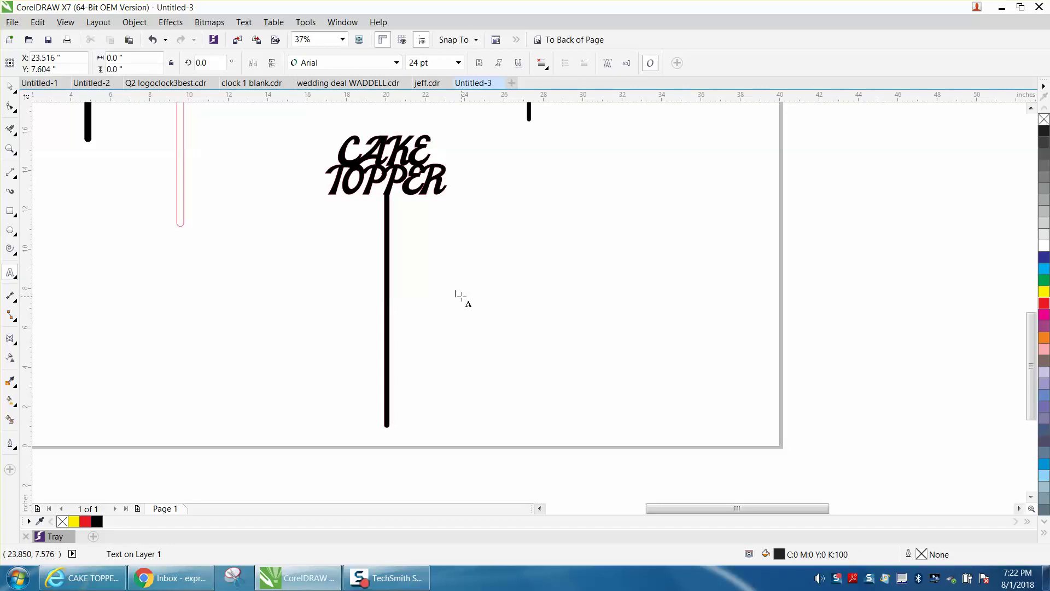
{"action": "left_click", "coordinate": [461, 295]}
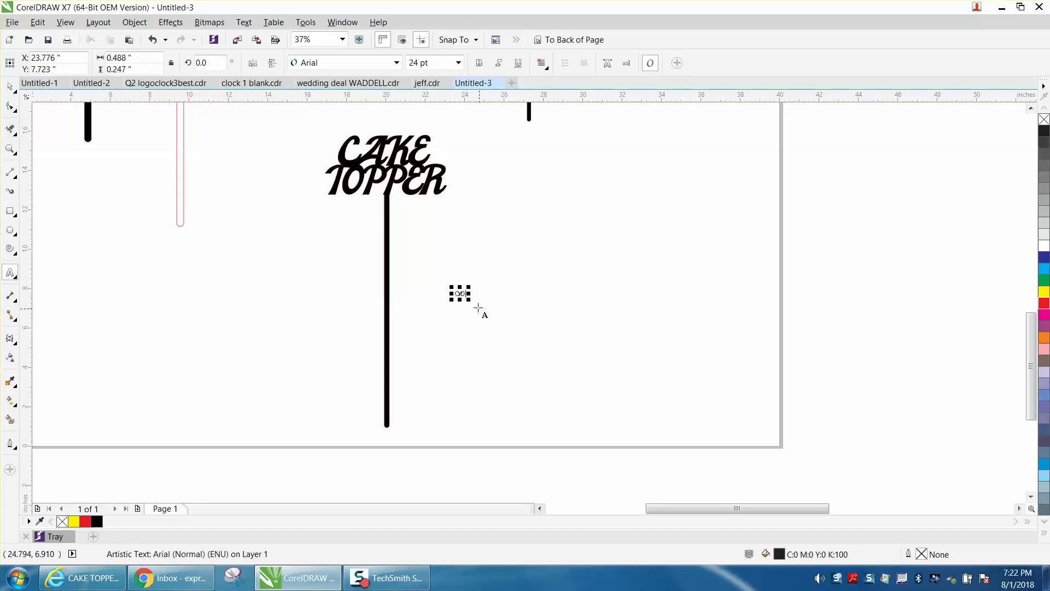
{"action": "left_click_drag", "start_coordinate": [469, 300], "coordinate": [631, 352]}
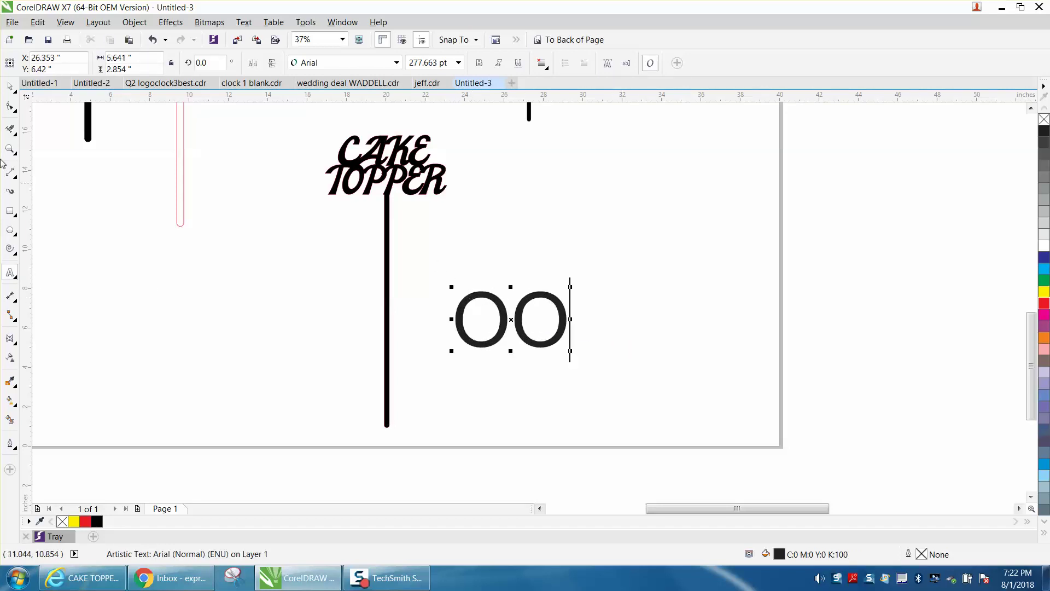
{"action": "left_click", "coordinate": [10, 86]}
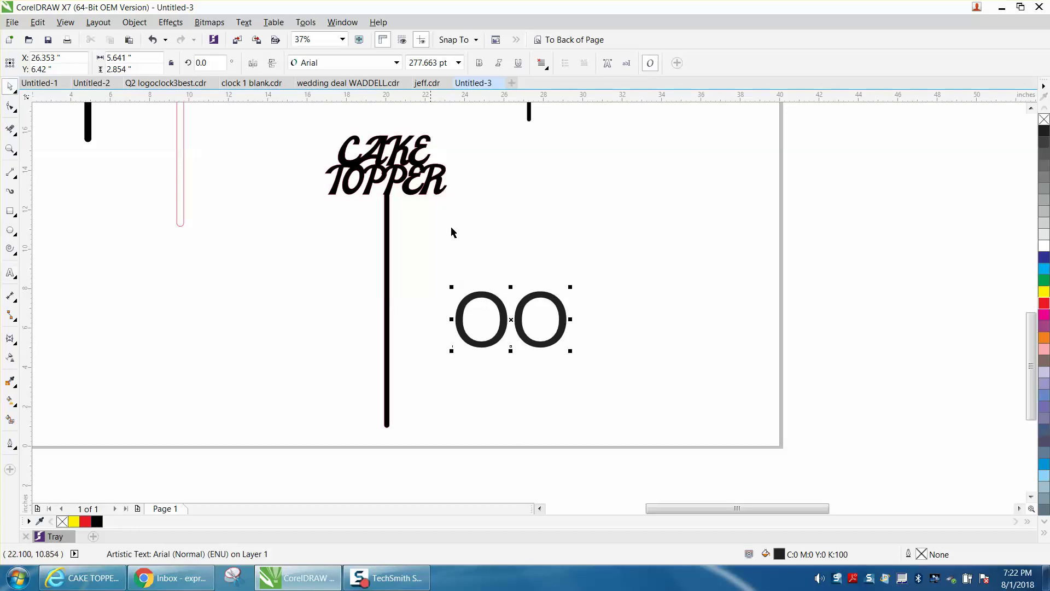
{"action": "left_click", "coordinate": [1042, 118]}
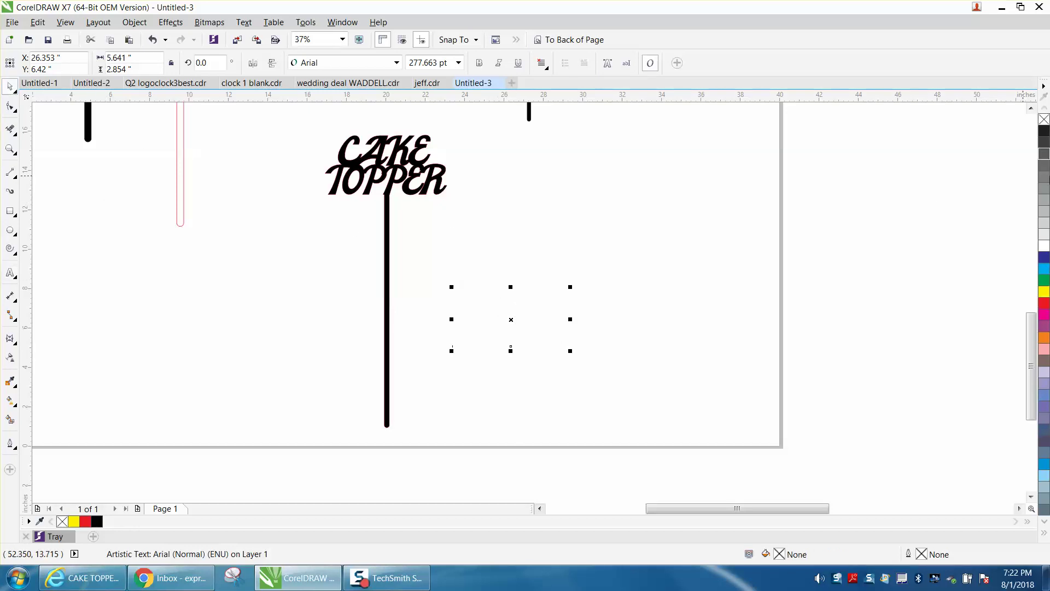
{"action": "right_click", "coordinate": [1044, 304]}
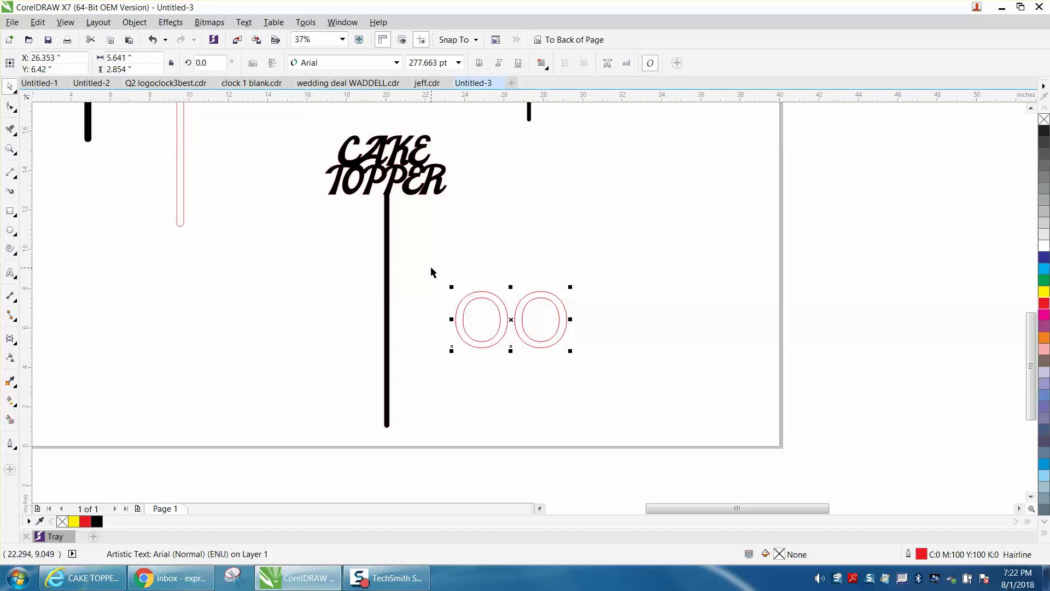
Drop a copy of the OO up and to the right, then select the lower OO.
{"action": "left_click_drag", "start_coordinate": [513, 314], "coordinate": [621, 217]}
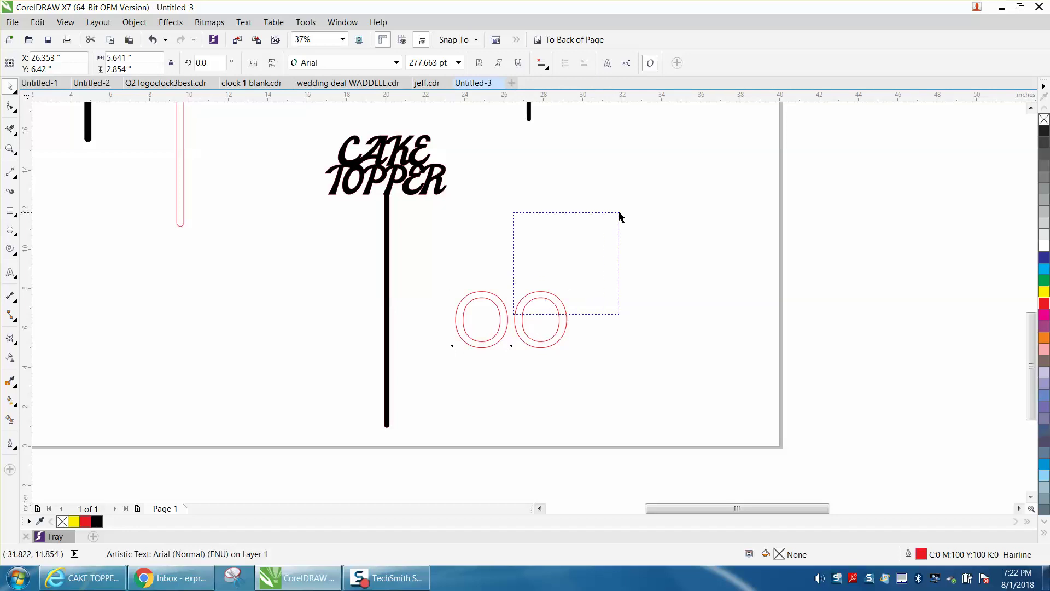
{"action": "left_click_drag", "start_coordinate": [555, 296], "coordinate": [678, 180]}
{"action": "right_click", "coordinate": [678, 180]}
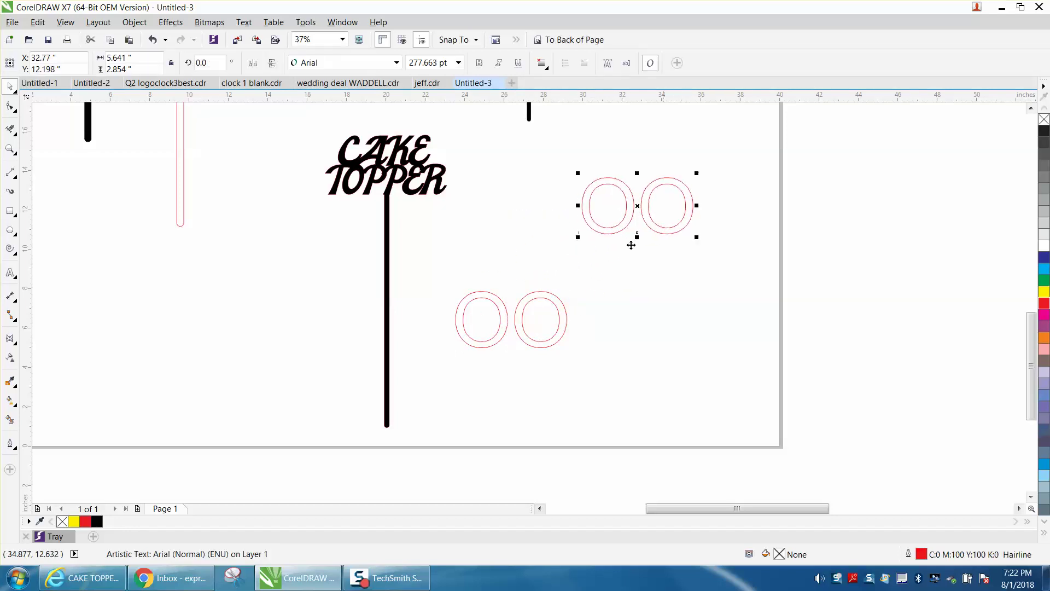
{"action": "left_click_drag", "start_coordinate": [445, 281], "coordinate": [607, 361]}
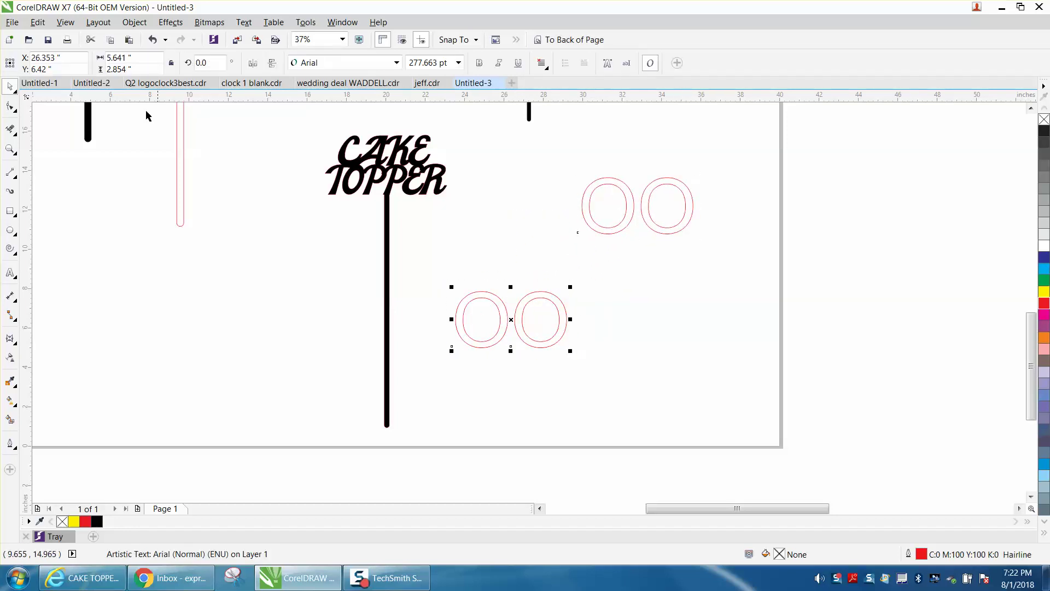
Convert the lower OO to curves and break it apart into separate rings with Ctrl+K.
{"action": "left_click", "coordinate": [134, 23]}
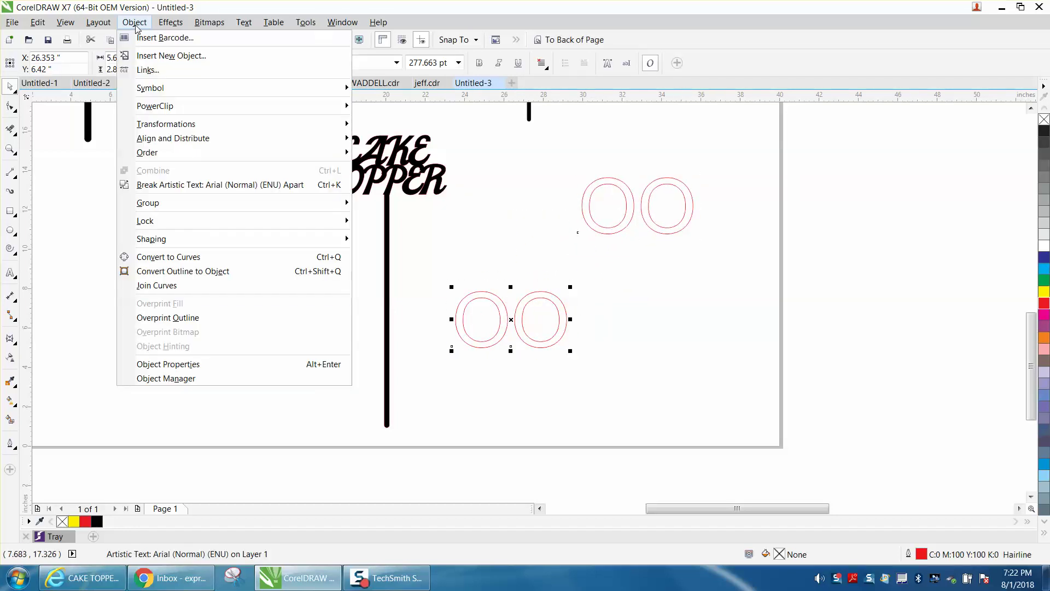
{"action": "left_click", "coordinate": [192, 257]}
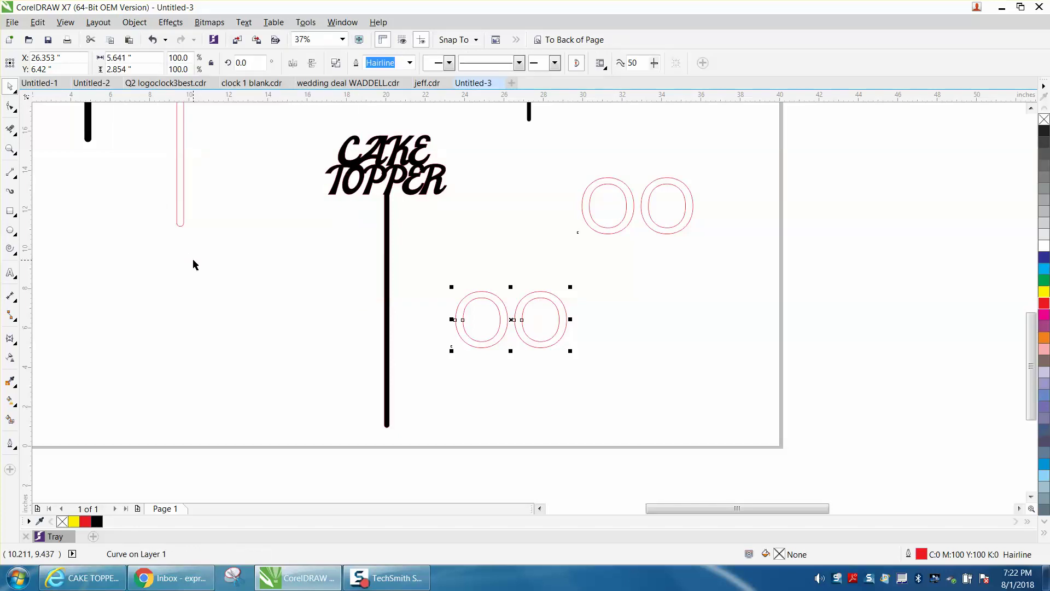
{"action": "left_click", "coordinate": [193, 261]}
{"action": "left_click_drag", "start_coordinate": [451, 283], "coordinate": [534, 365]}
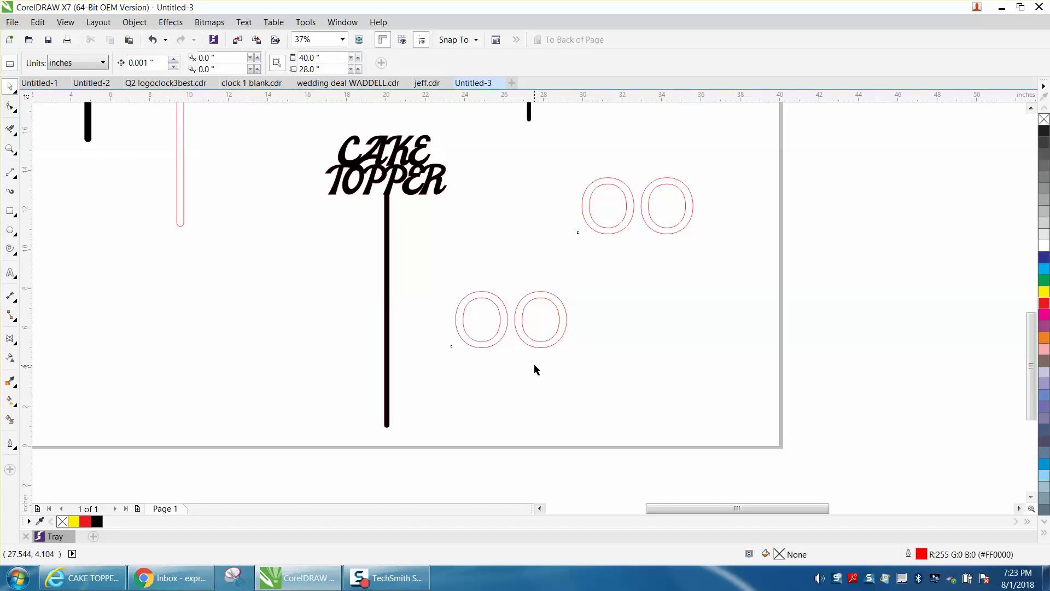
{"action": "left_click", "coordinate": [485, 346]}
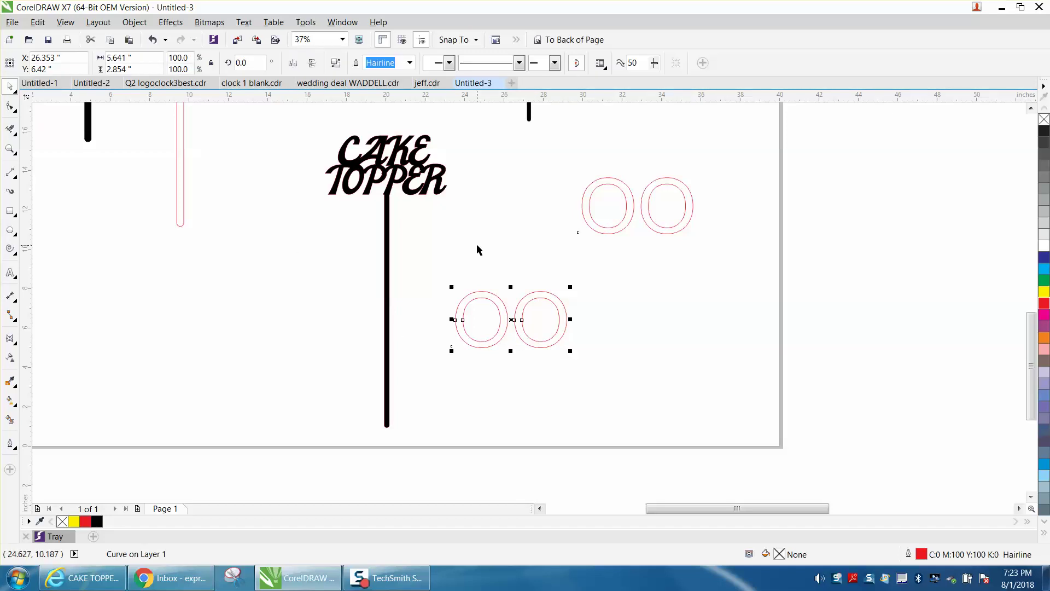
{"action": "key", "text": "ctrl+k"}
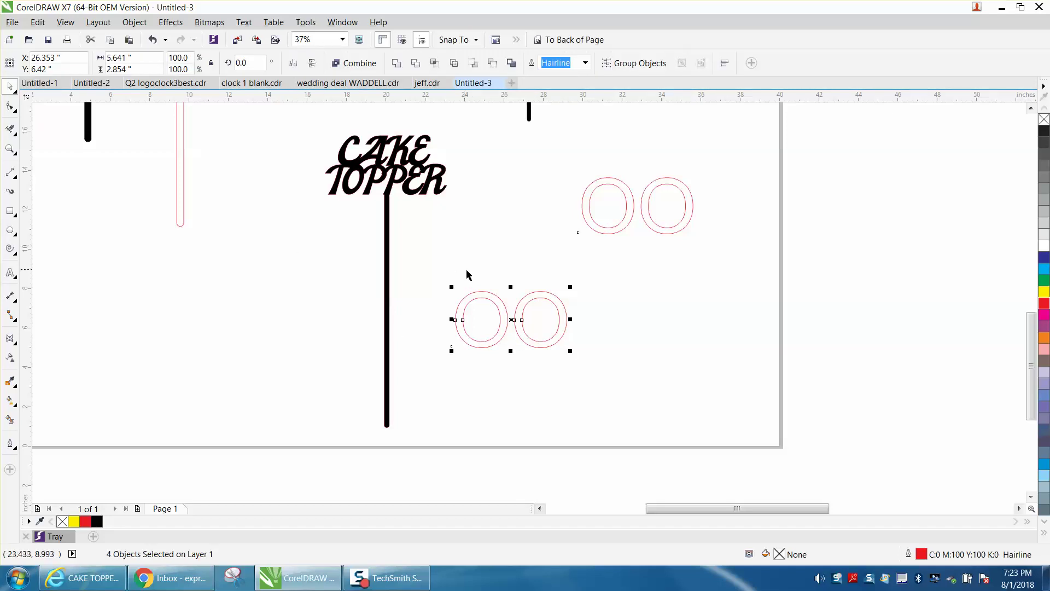
Nudge the left O's outer ring, then revert to an earlier step from the Undo history.
{"action": "left_click", "coordinate": [485, 298]}
{"action": "left_click", "coordinate": [485, 292]}
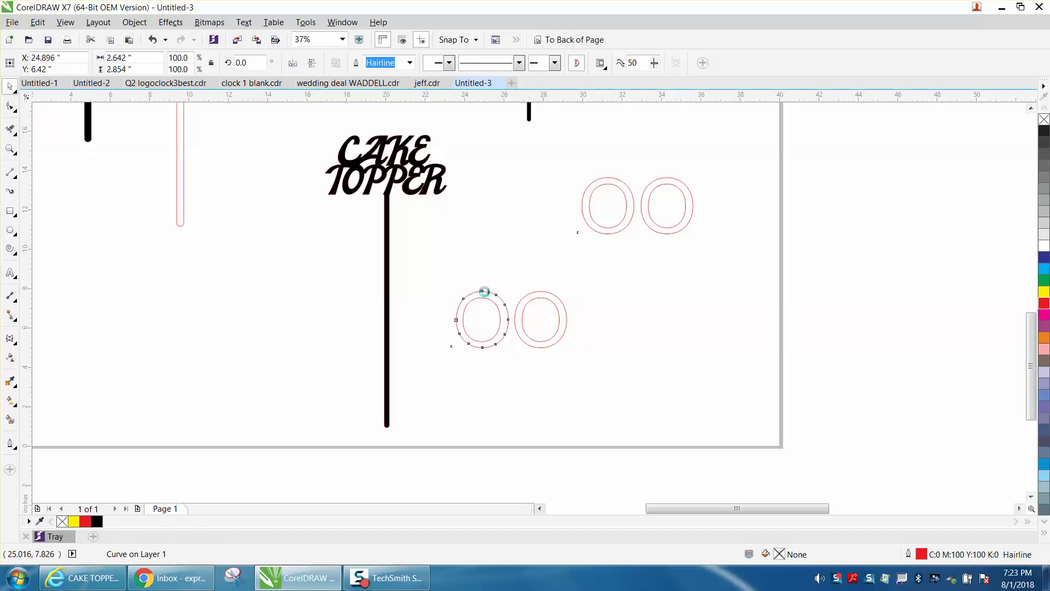
{"action": "left_click_drag", "start_coordinate": [484, 291], "coordinate": [485, 291]}
{"action": "left_click", "coordinate": [491, 323]}
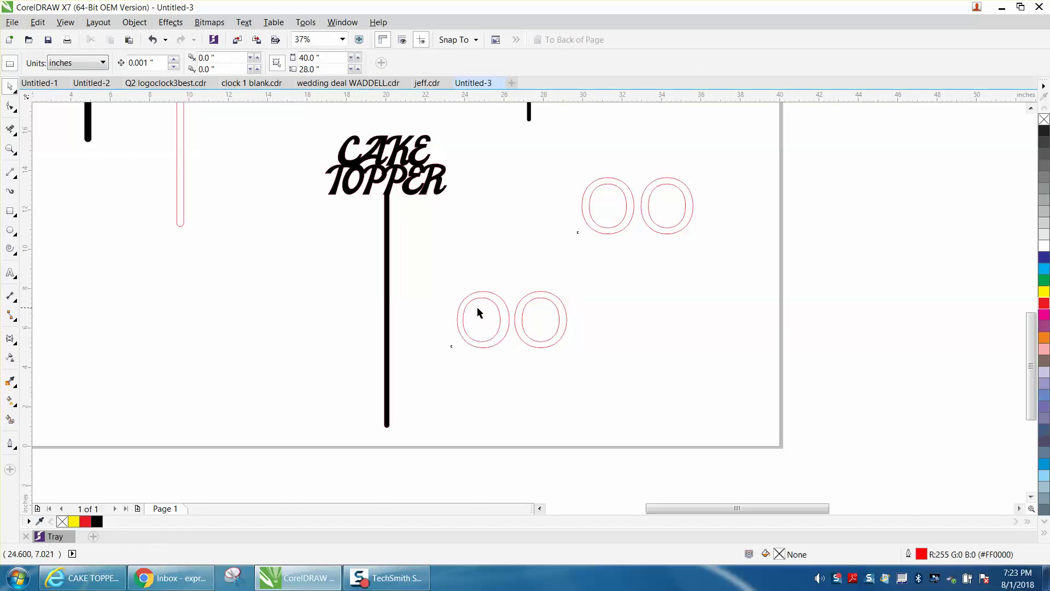
{"action": "left_click", "coordinate": [165, 39]}
{"action": "scroll", "coordinate": [176, 148], "scroll_direction": "down", "scroll_amount": 2}
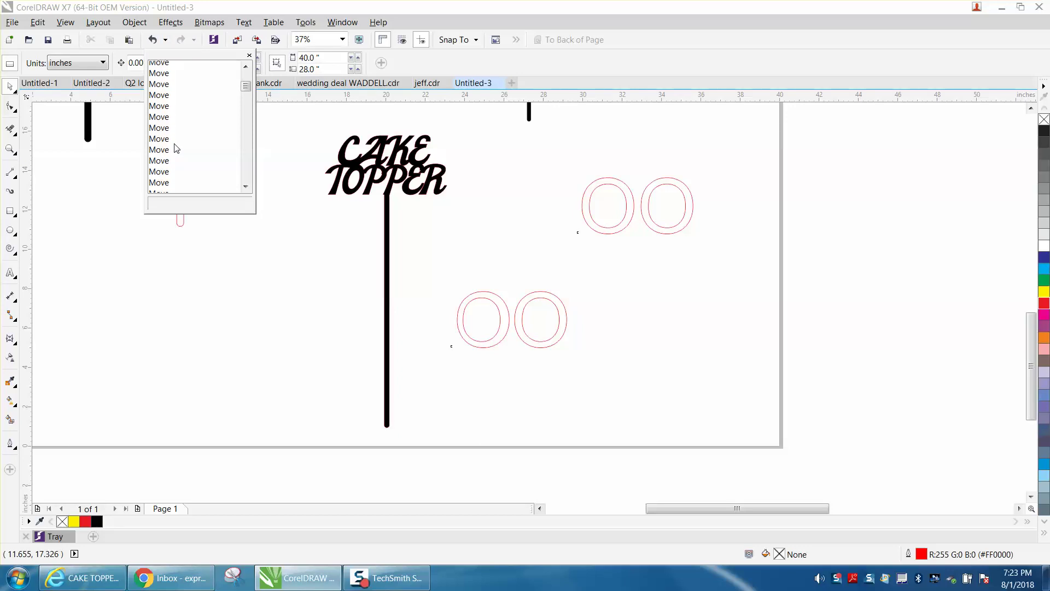
{"action": "left_click", "coordinate": [169, 145]}
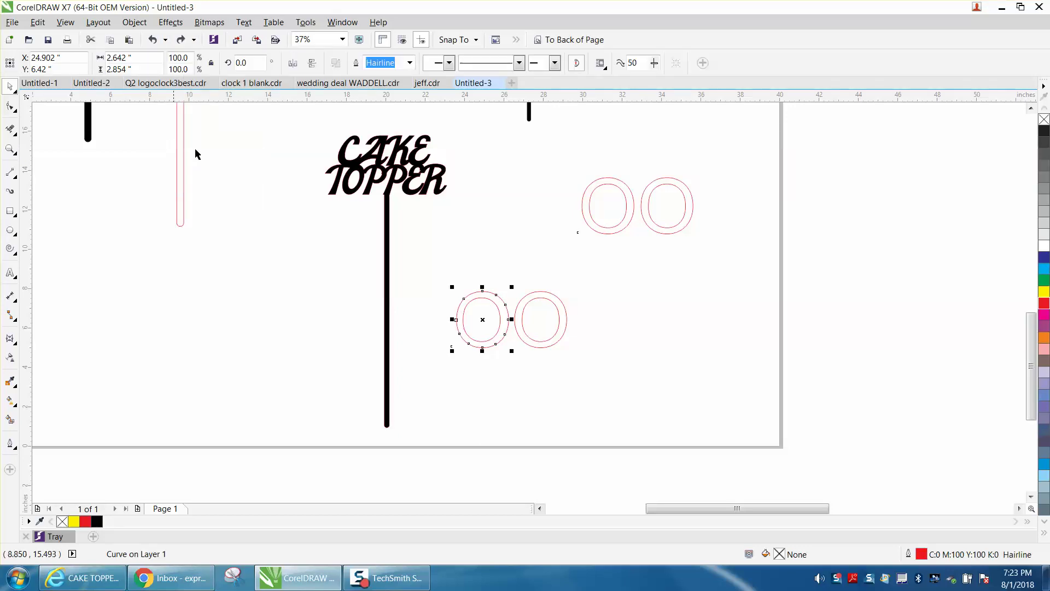
Undo several more actions from the history, test-shift the left circle, and undo that move.
{"action": "left_click", "coordinate": [165, 42]}
{"action": "scroll", "coordinate": [186, 148], "scroll_direction": "down", "scroll_amount": 3}
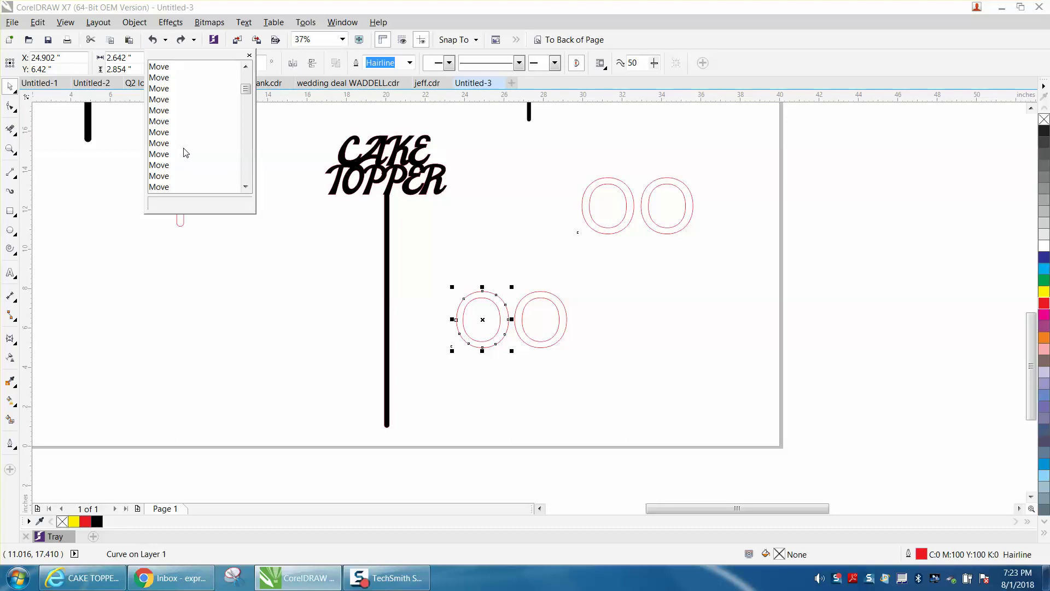
{"action": "scroll", "coordinate": [186, 148], "scroll_direction": "down", "scroll_amount": 3}
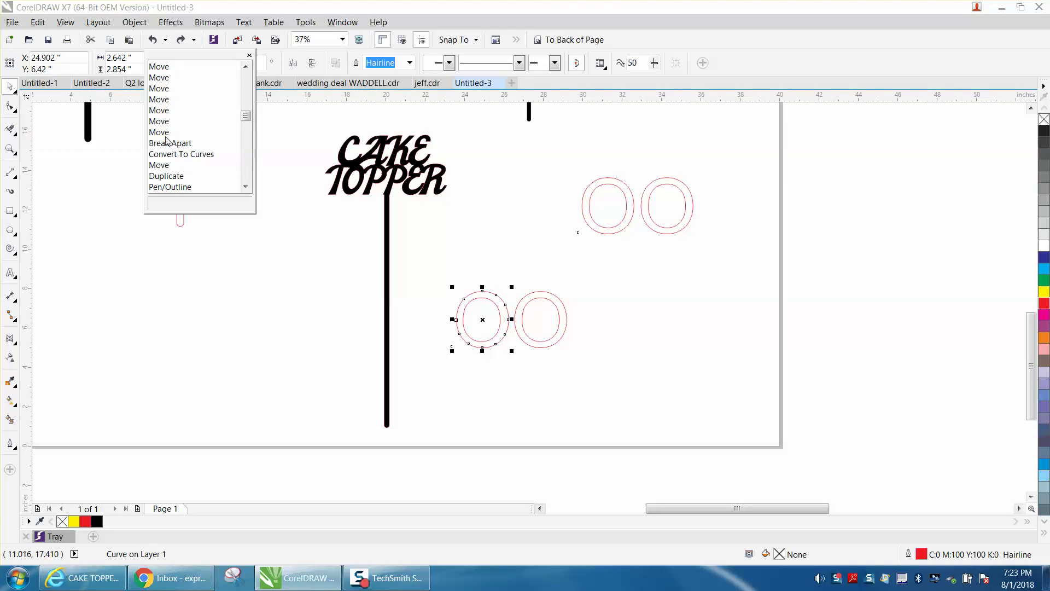
{"action": "left_click", "coordinate": [177, 132]}
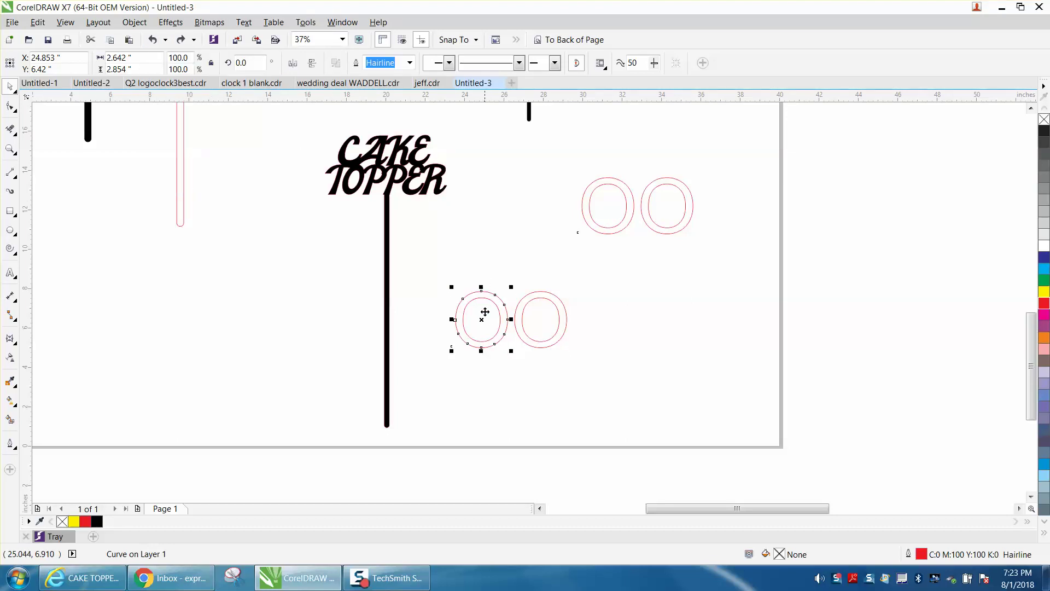
{"action": "left_click_drag", "start_coordinate": [479, 320], "coordinate": [488, 319]}
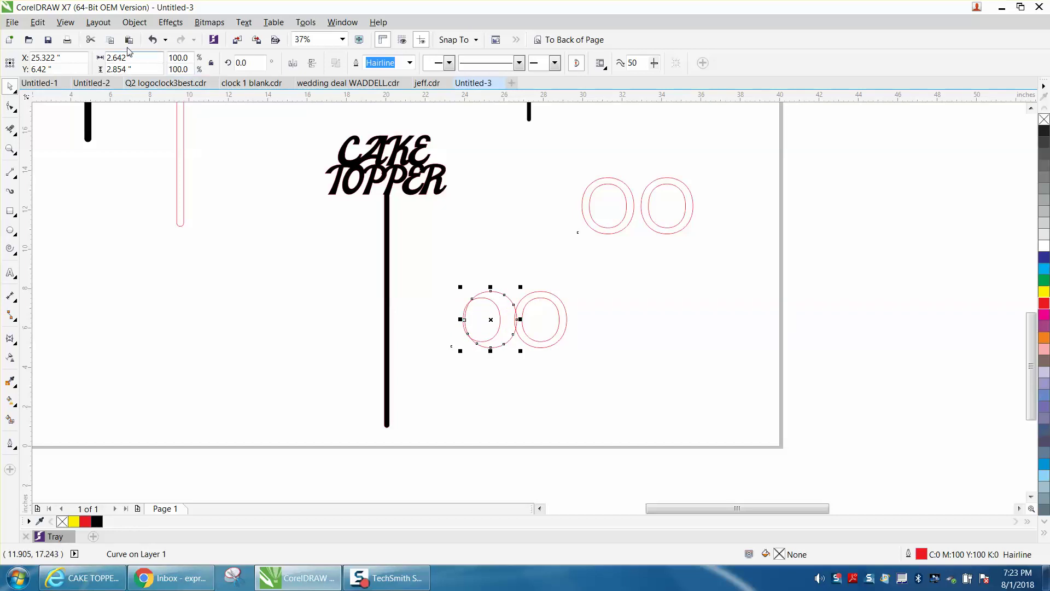
{"action": "left_click", "coordinate": [157, 45]}
Slide the lower left O's rings onto the right O and combine all four rings into one curve.
{"action": "left_click_drag", "start_coordinate": [457, 266], "coordinate": [523, 362]}
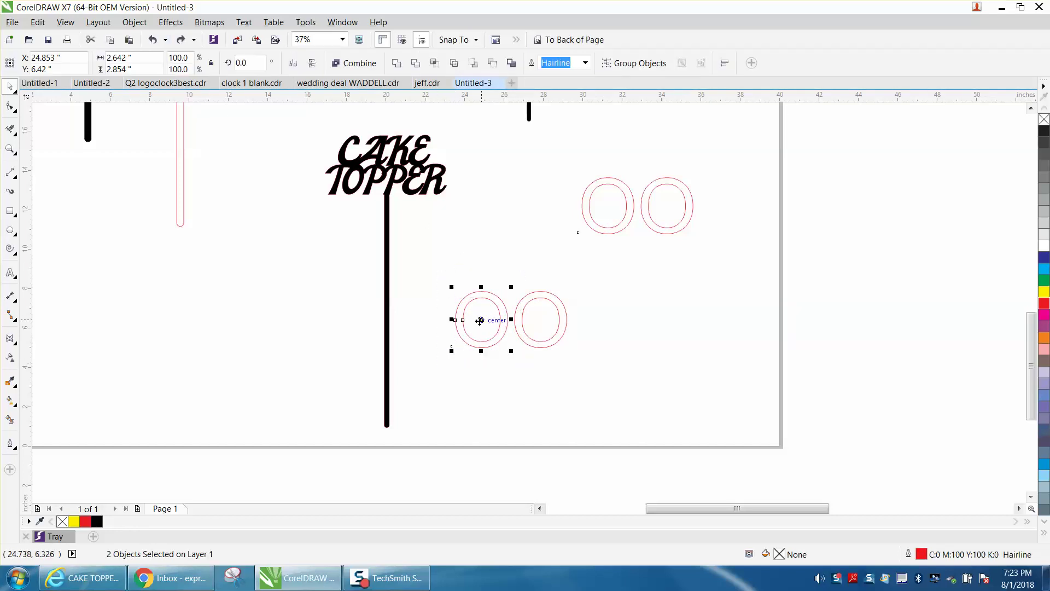
{"action": "left_click_drag", "start_coordinate": [481, 318], "coordinate": [491, 320]}
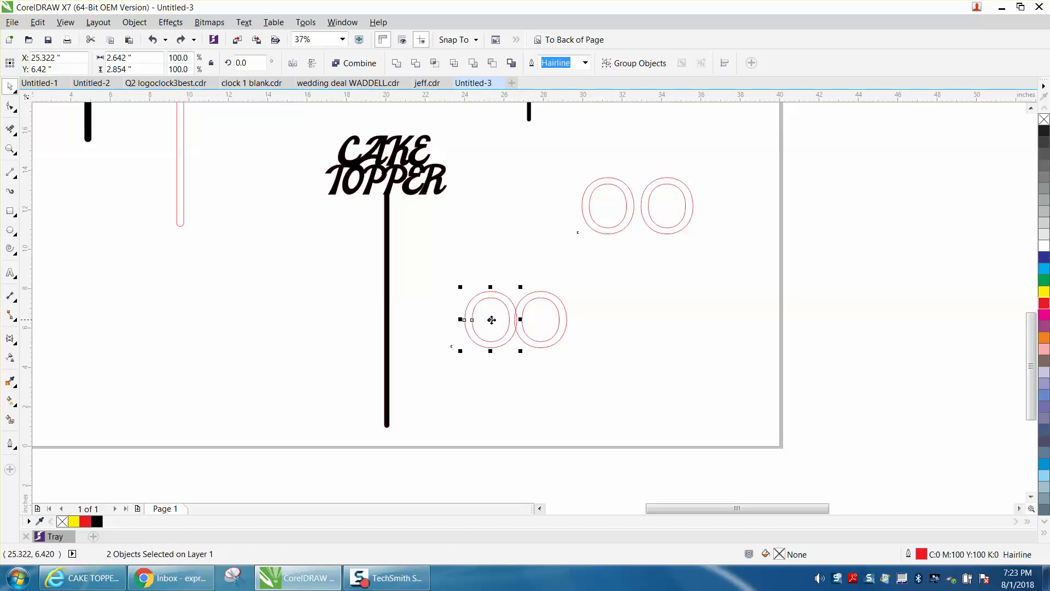
{"action": "left_click_drag", "start_coordinate": [451, 268], "coordinate": [585, 369]}
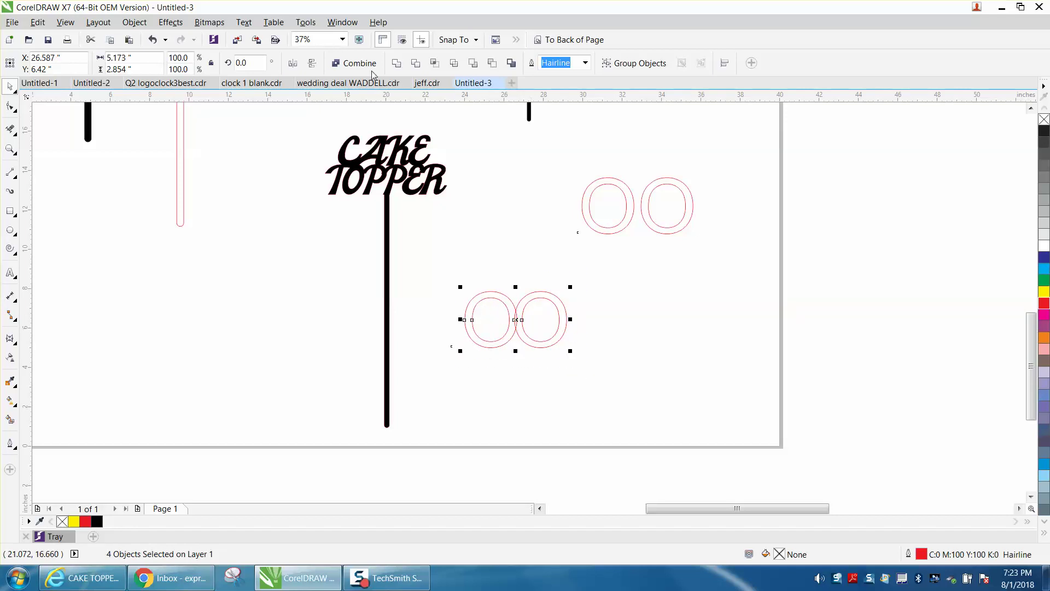
{"action": "left_click", "coordinate": [391, 65]}
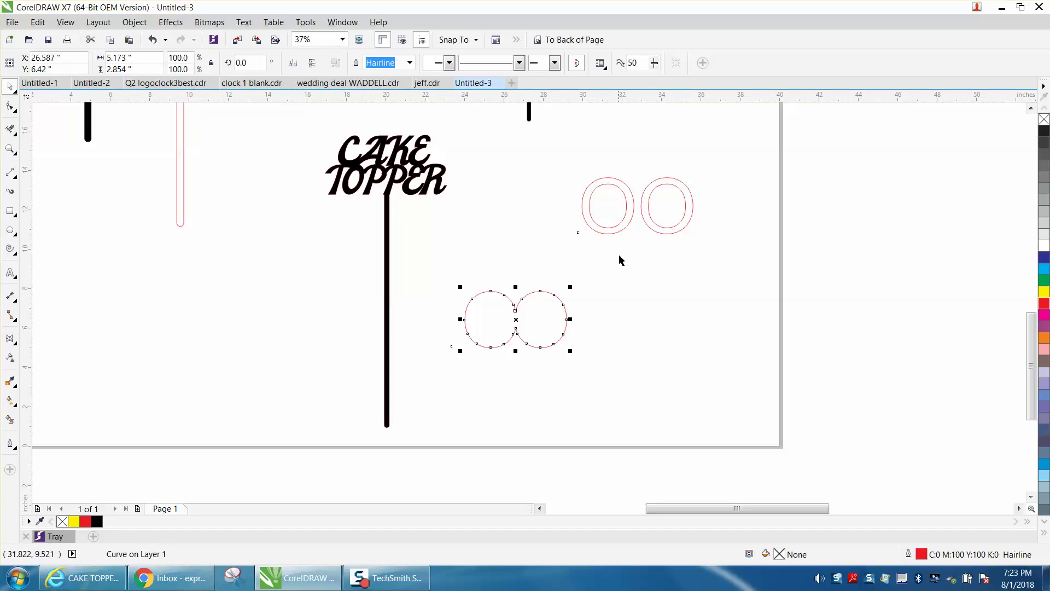
{"action": "left_click", "coordinate": [610, 234]}
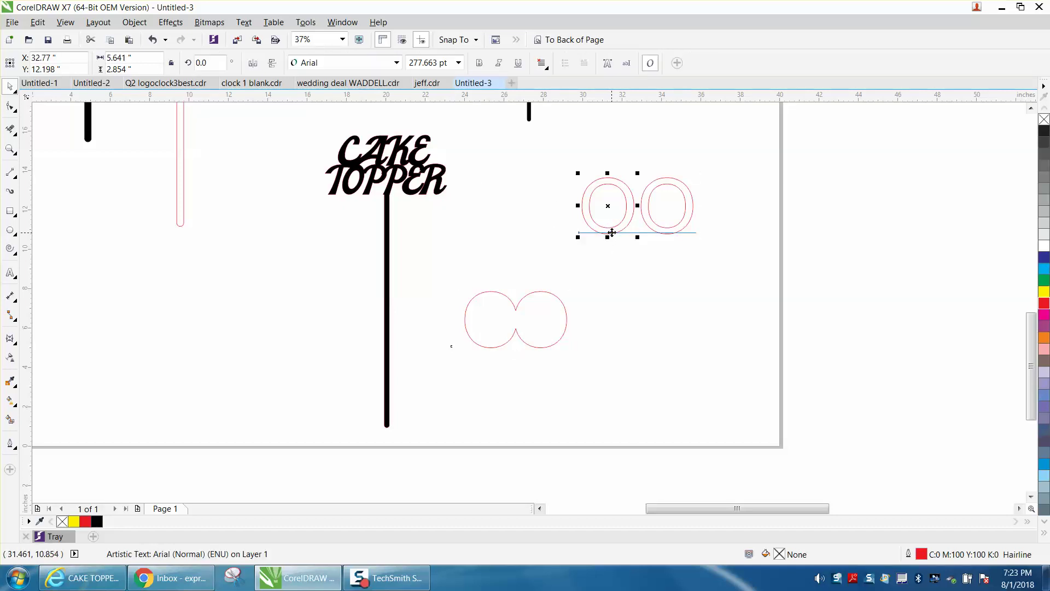
Shift the upper left O right to overlap the other O and combine both into one curve.
{"action": "left_click_drag", "start_coordinate": [566, 168], "coordinate": [739, 254]}
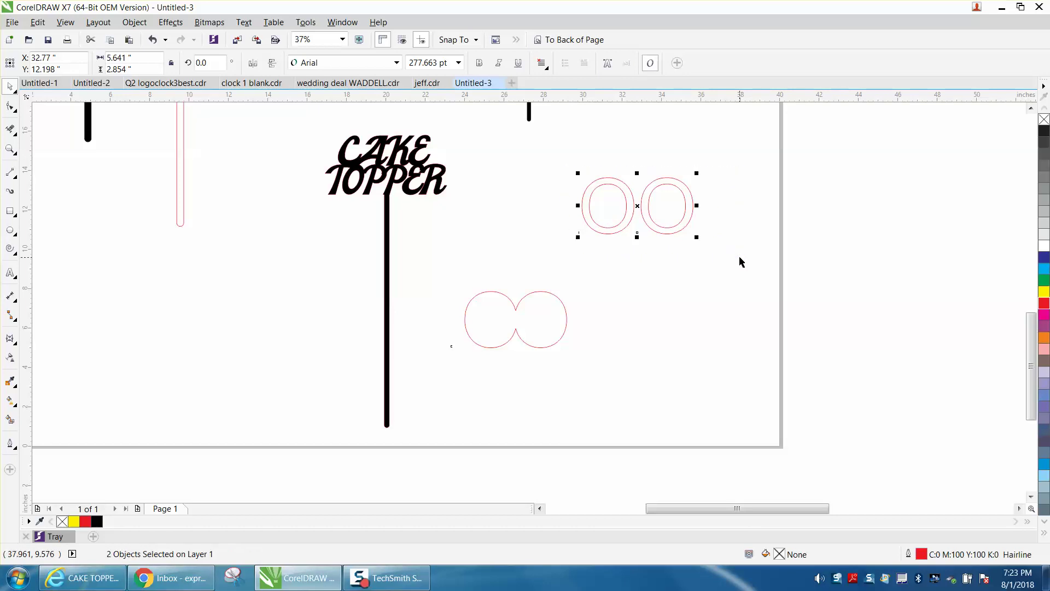
{"action": "left_click", "coordinate": [693, 289]}
{"action": "left_click", "coordinate": [632, 222]}
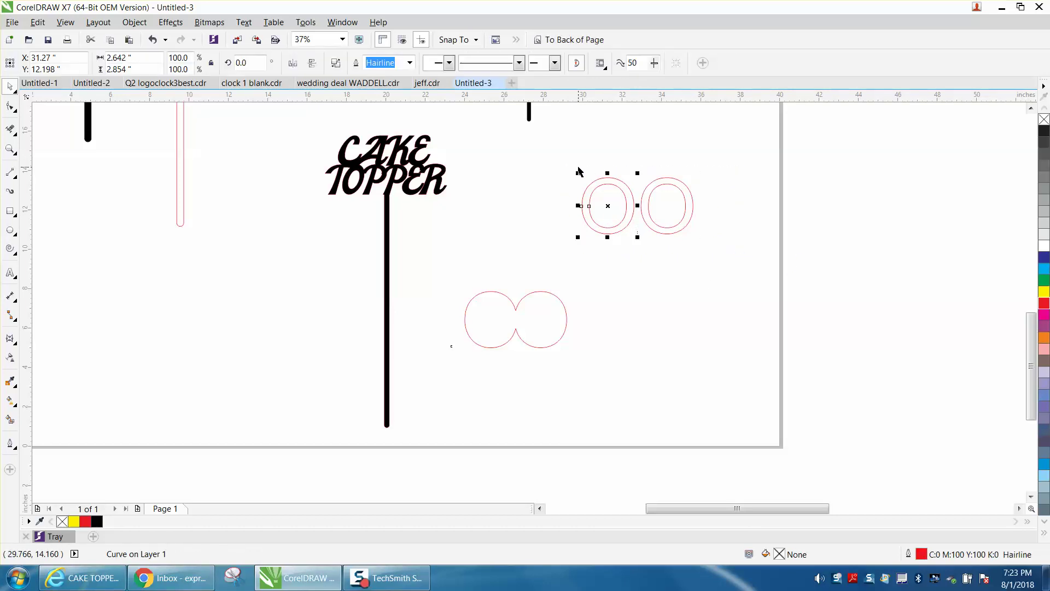
{"action": "left_click_drag", "start_coordinate": [578, 206], "coordinate": [616, 207]}
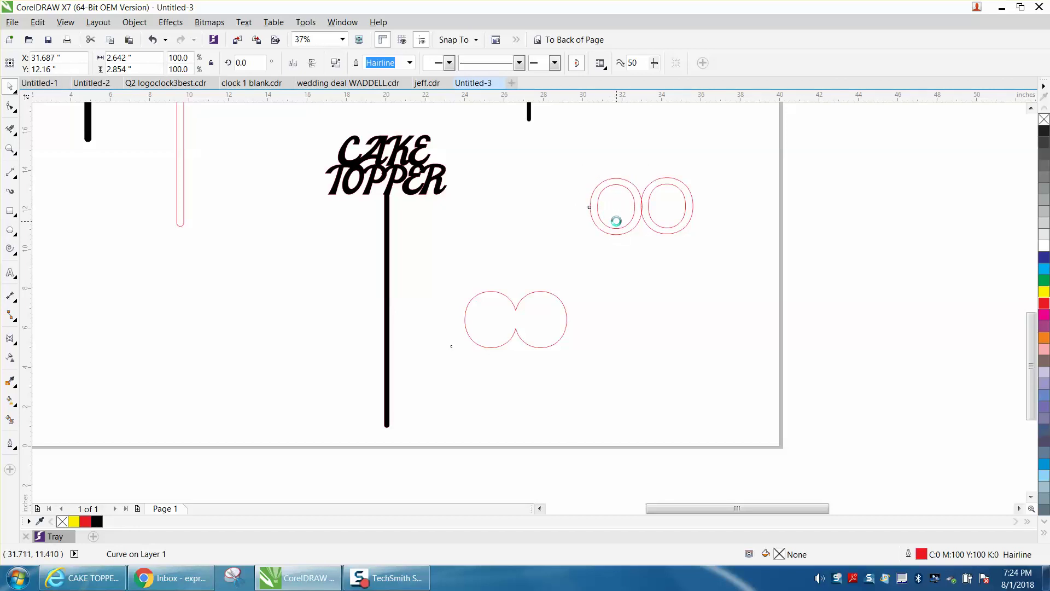
{"action": "left_click_drag", "start_coordinate": [563, 147], "coordinate": [733, 268]}
{"action": "left_click", "coordinate": [354, 63]}
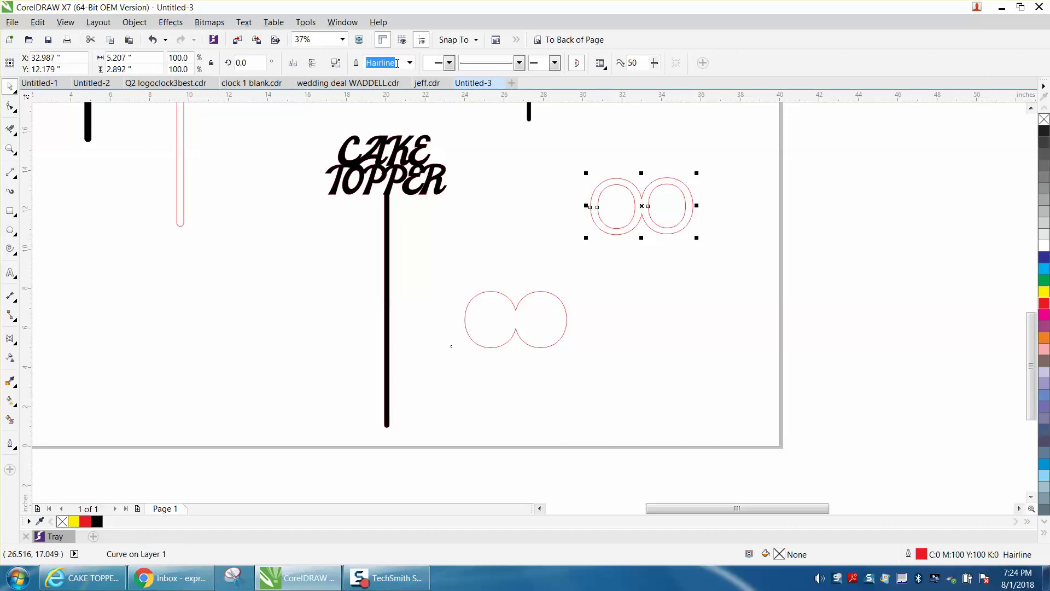
{"action": "left_click", "coordinate": [560, 172]}
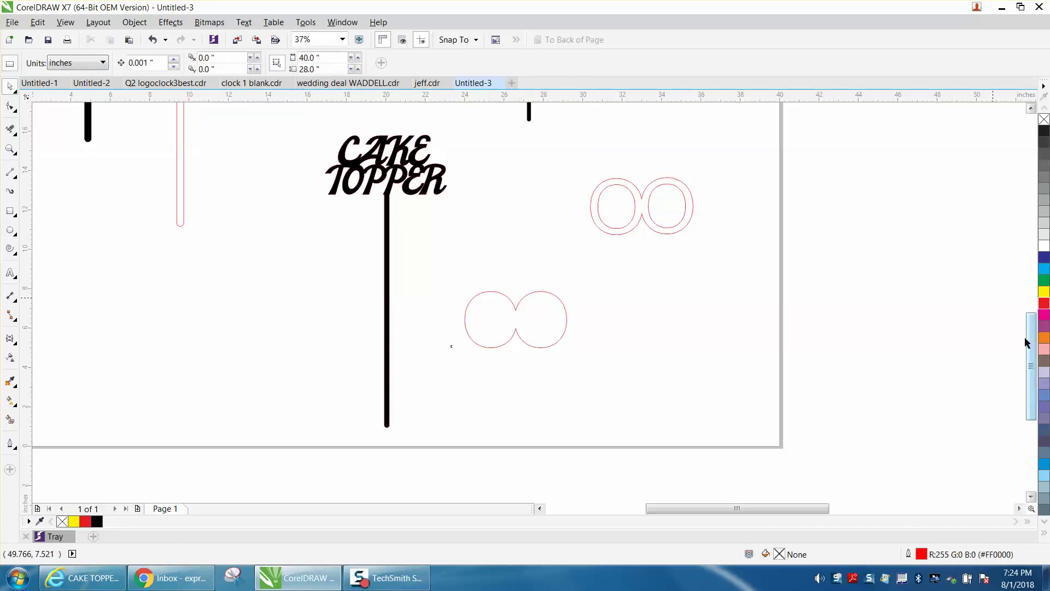
Zoom in on the Ctrl+K and Ctrl+Q key graphics beside the cake topper.
{"action": "scroll", "coordinate": [1026, 311], "scroll_direction": "right", "scroll_amount": 5}
{"action": "scroll", "coordinate": [988, 301], "scroll_direction": "down", "scroll_amount": 4}
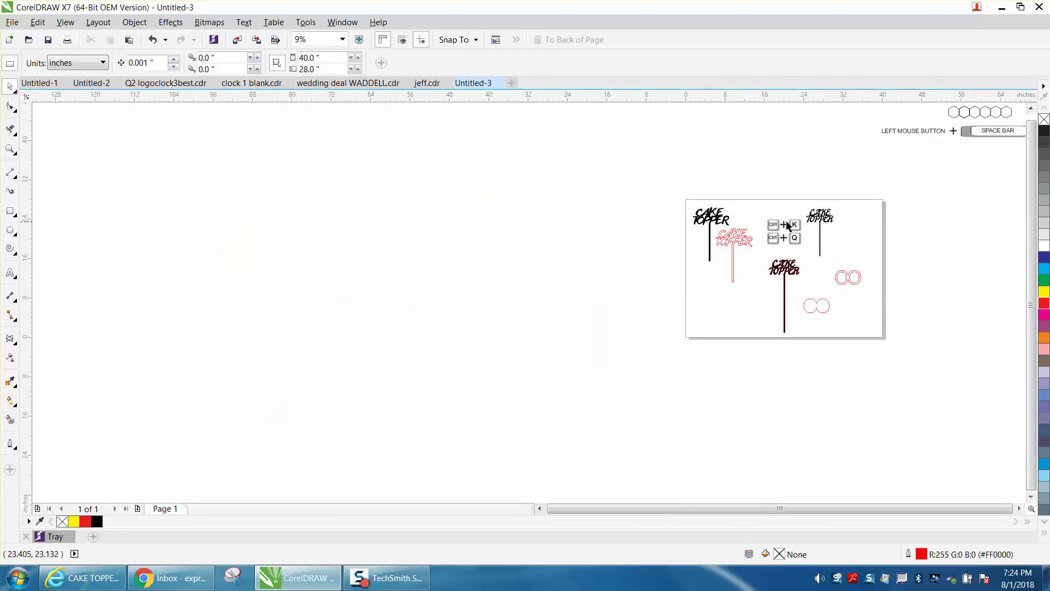
{"action": "left_click", "coordinate": [9, 151]}
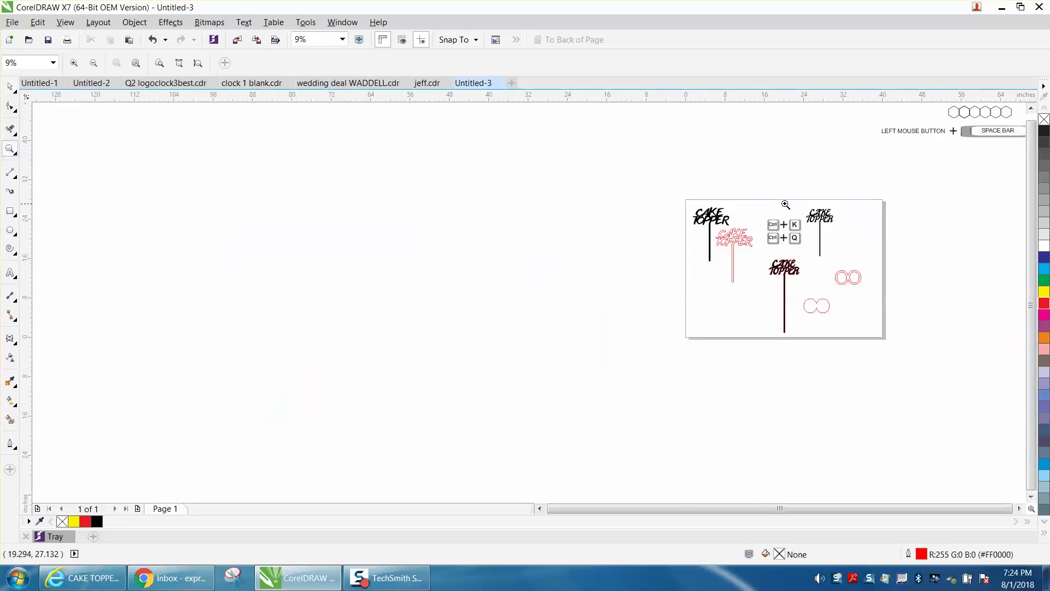
{"action": "left_click_drag", "start_coordinate": [749, 205], "coordinate": [839, 260]}
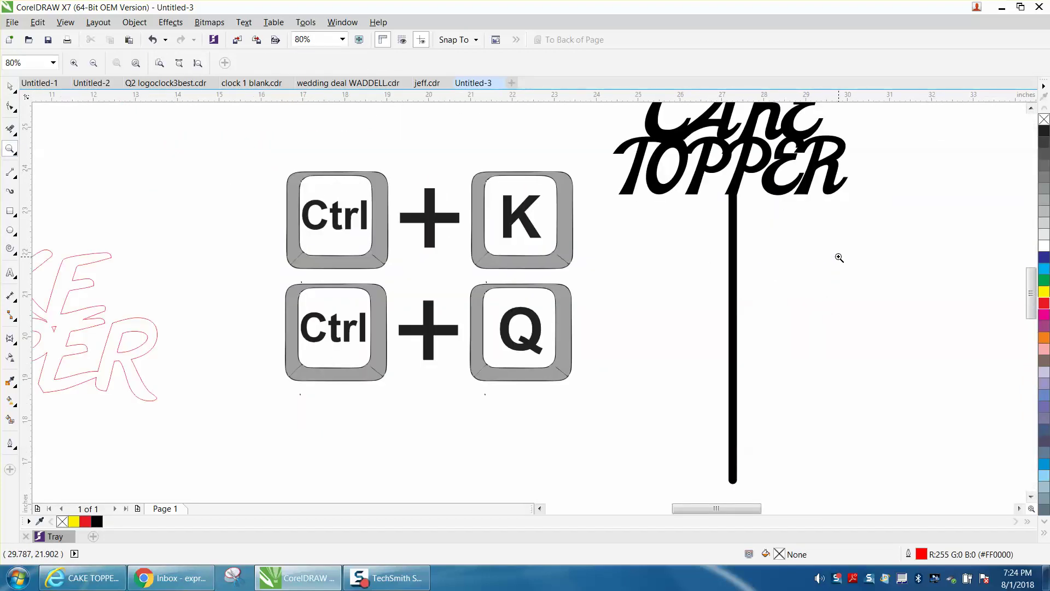